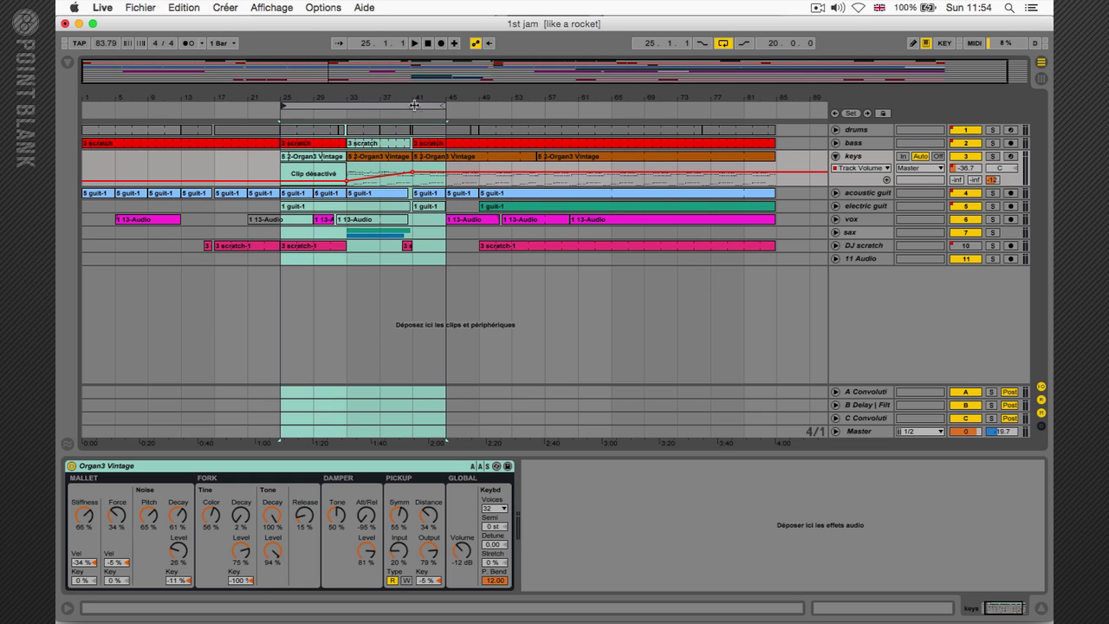
- Play the loop over bars 25–45, briefly soloing the bass track and then unsoloing it
{"action": "left_click", "coordinate": [411, 106]}
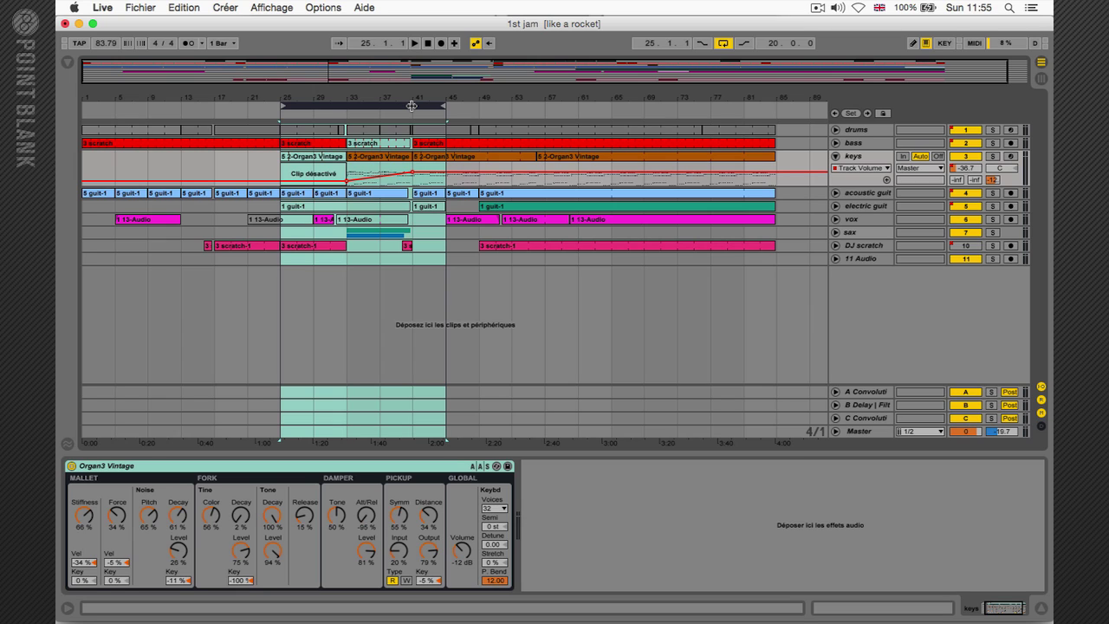
{"action": "key", "text": "space"}
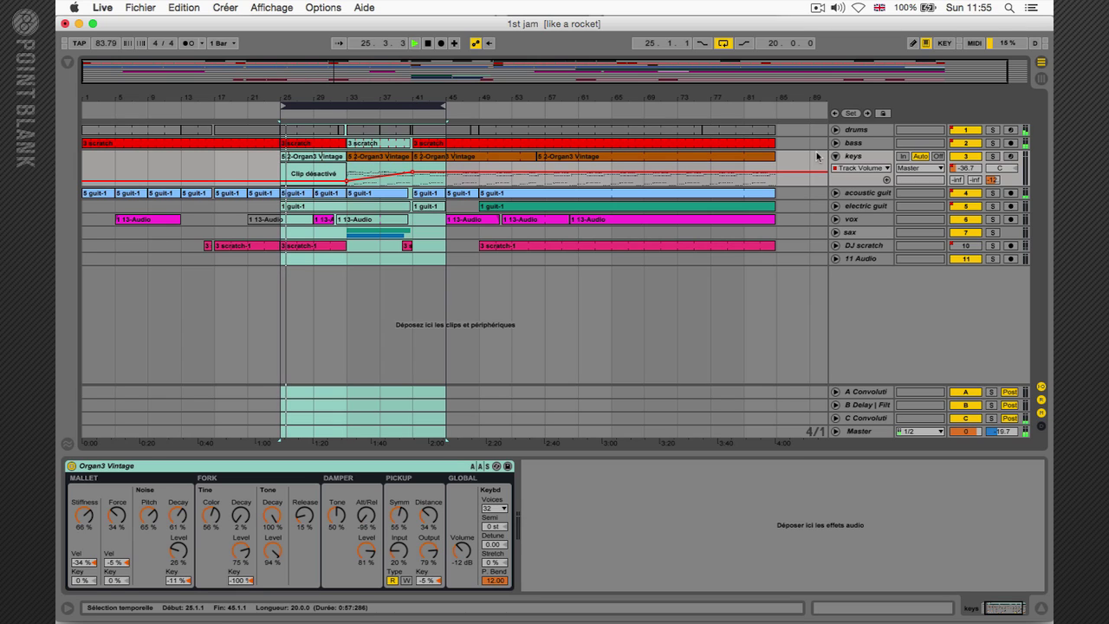
{"action": "left_click", "coordinate": [993, 143]}
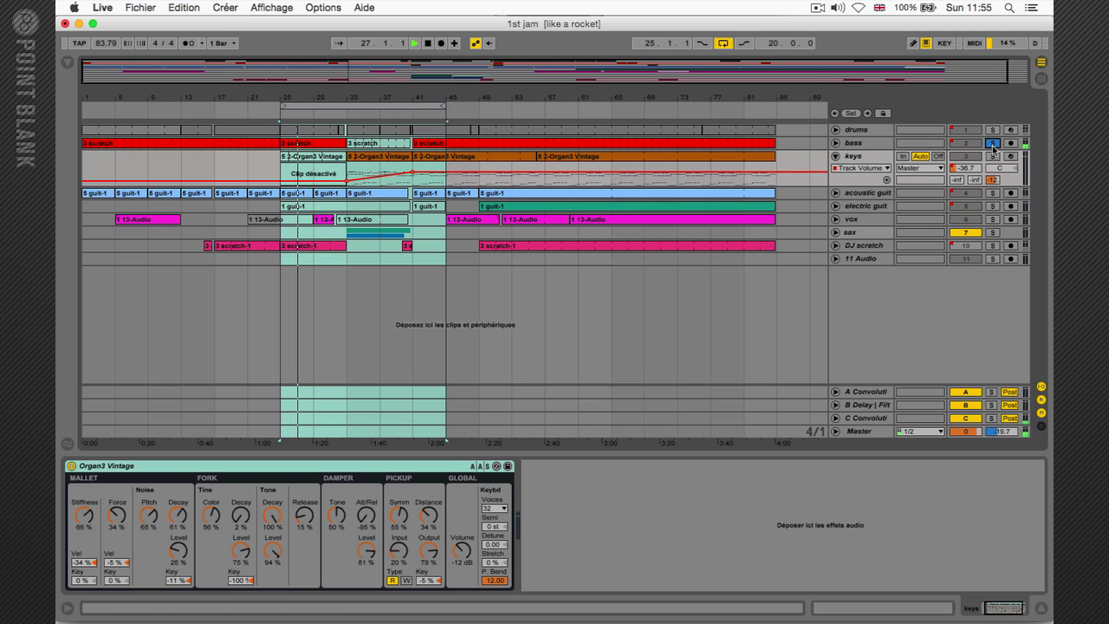
{"action": "left_click", "coordinate": [992, 144]}
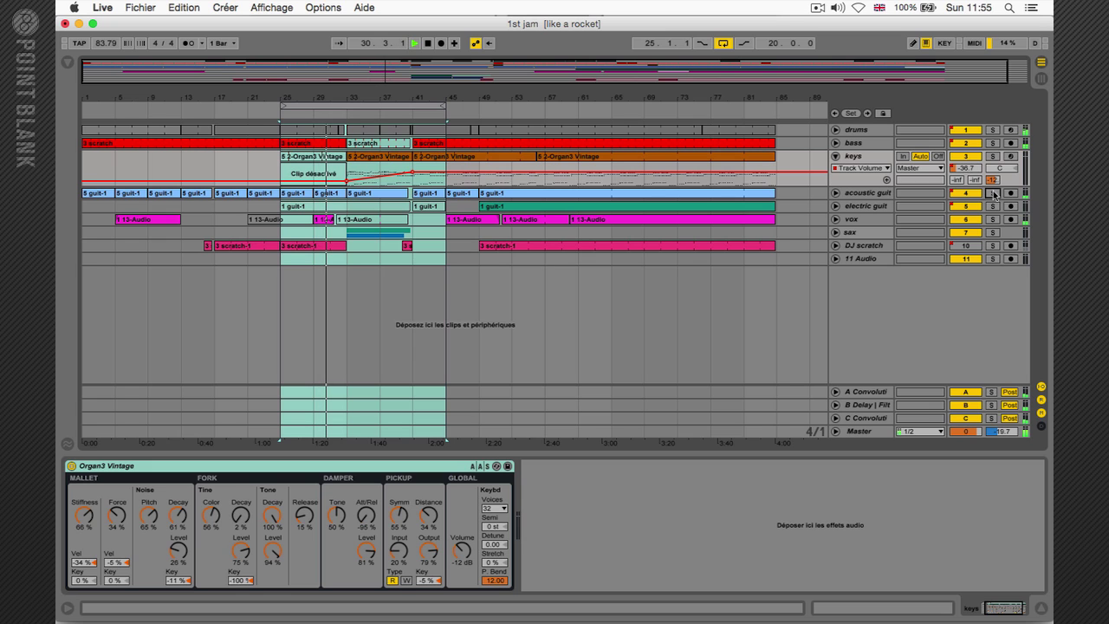
- Unfold the sax group, zoom to the selection, and enlarge the keys lane to show its notes
{"action": "left_click", "coordinate": [835, 232]}
{"action": "key", "text": "z"}
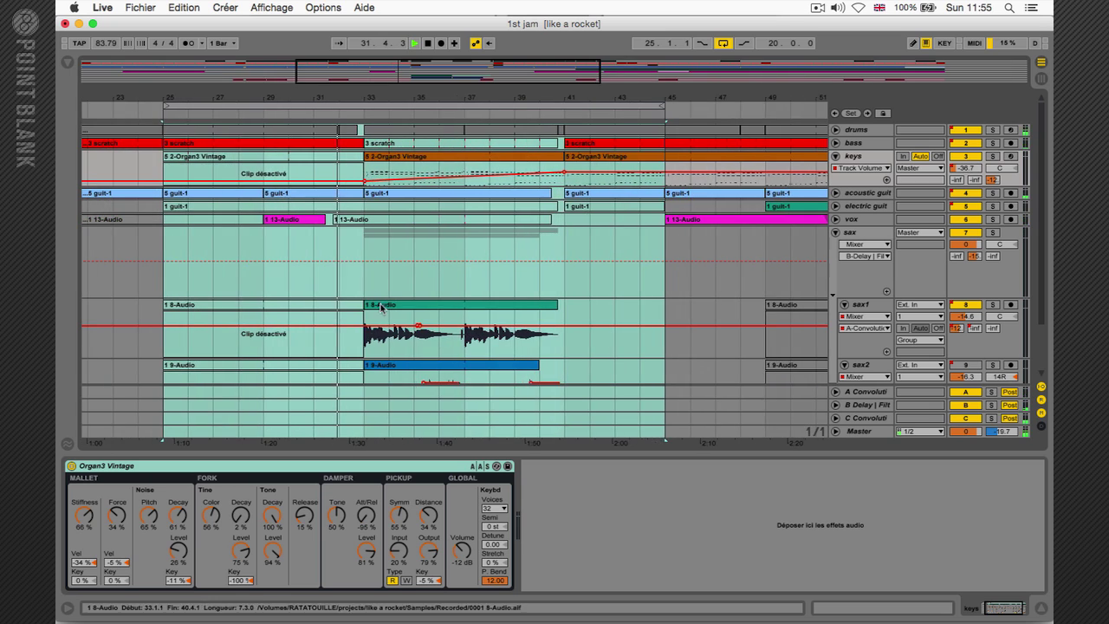
{"action": "left_click", "coordinate": [382, 313]}
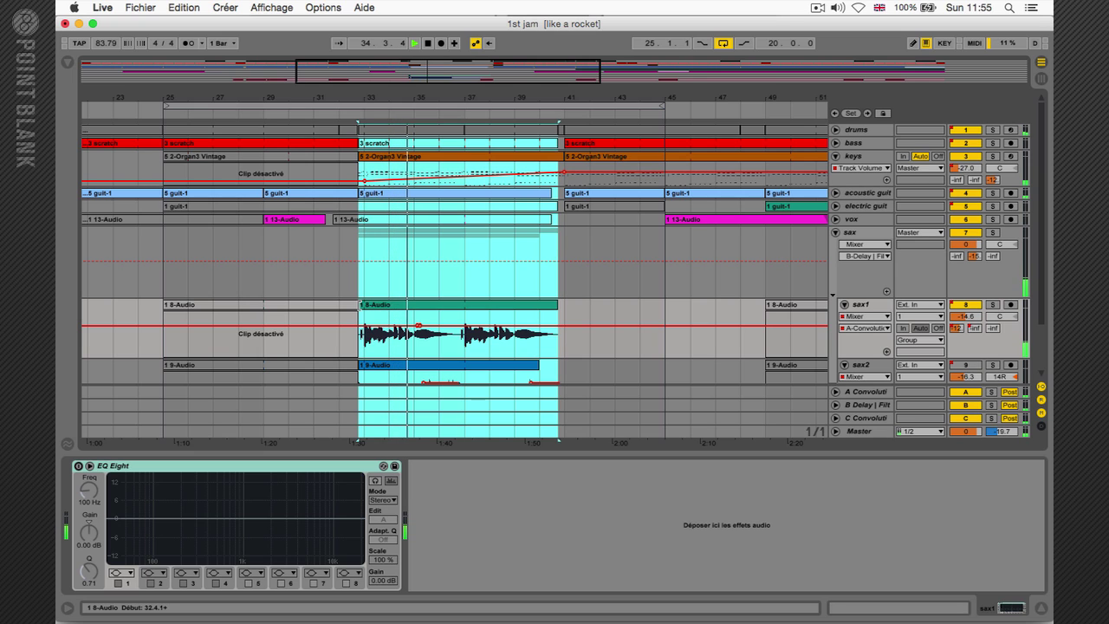
{"action": "left_click", "coordinate": [852, 157]}
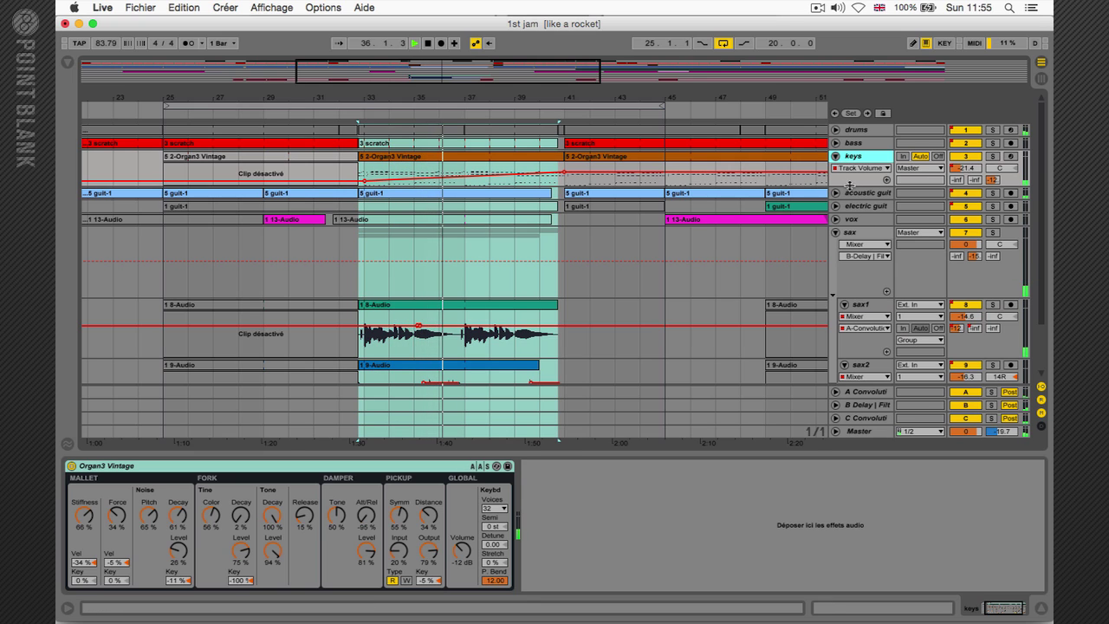
{"action": "left_click_drag", "start_coordinate": [851, 187], "coordinate": [852, 258]}
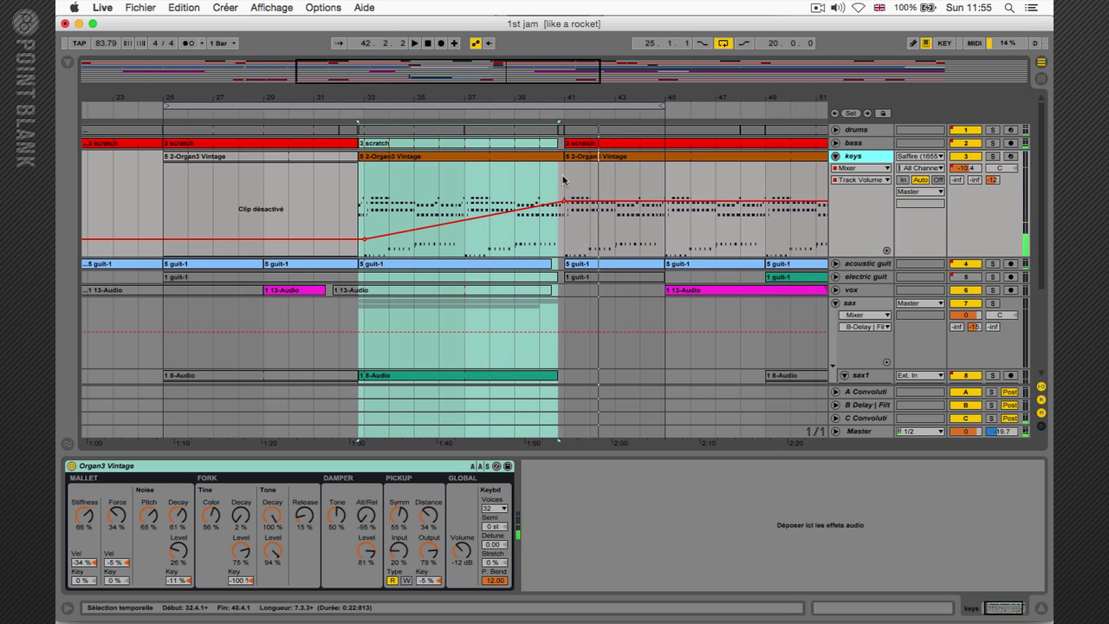
- Loop bars 41–45 on the keys track, solo keys, then play and stop playback
{"action": "left_click_drag", "start_coordinate": [564, 180], "coordinate": [664, 178]}
{"action": "key", "text": "super+l"}
{"action": "left_click", "coordinate": [993, 156]}
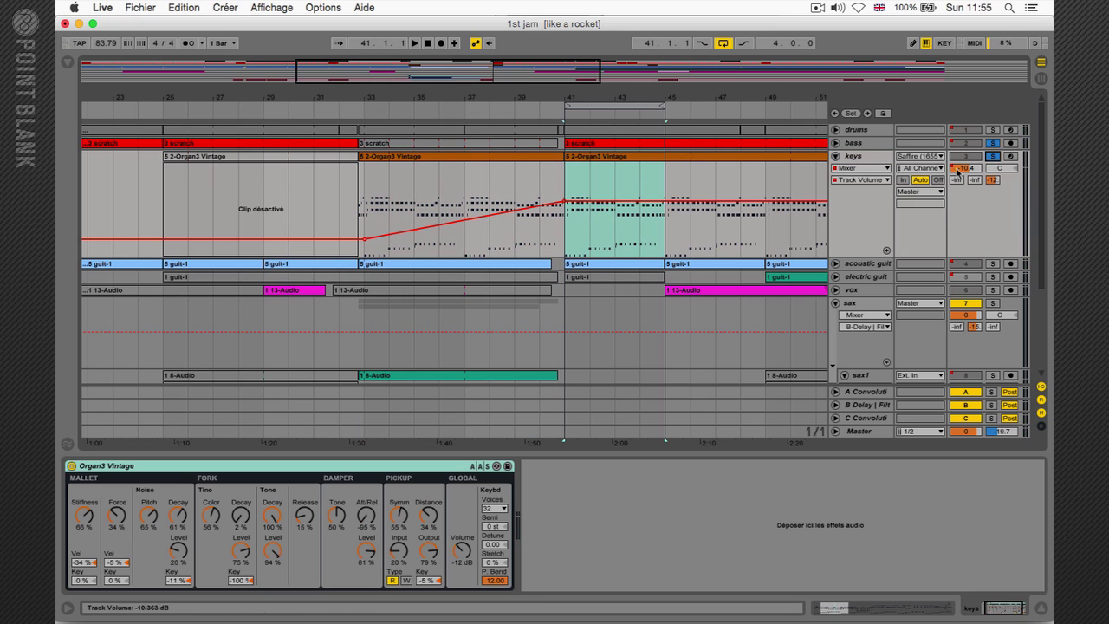
{"action": "key", "text": "space"}
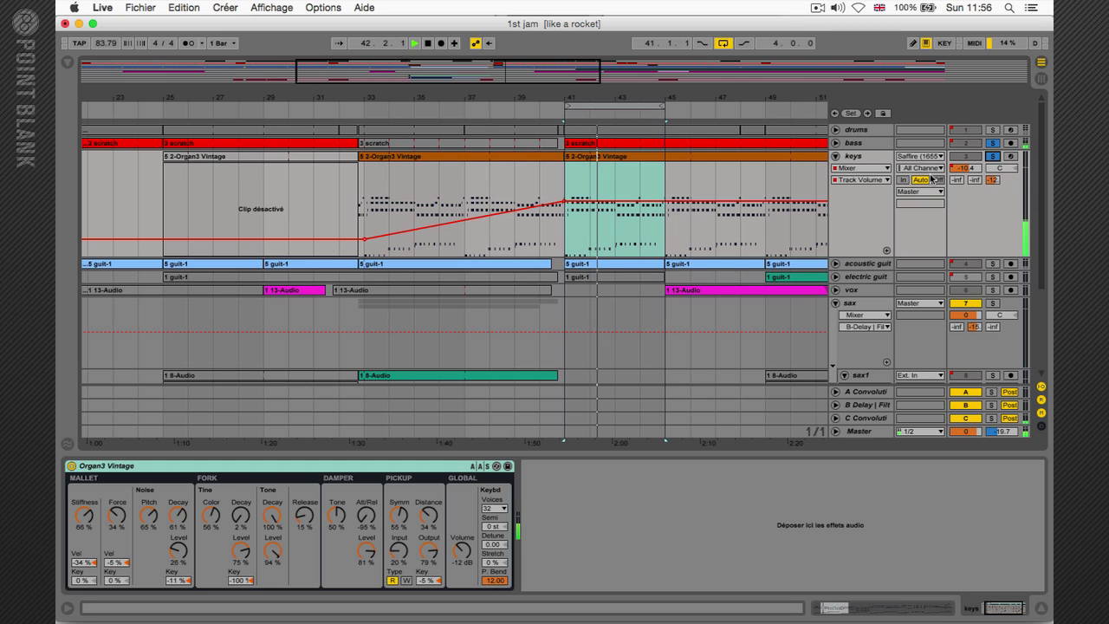
{"action": "key", "text": "space"}
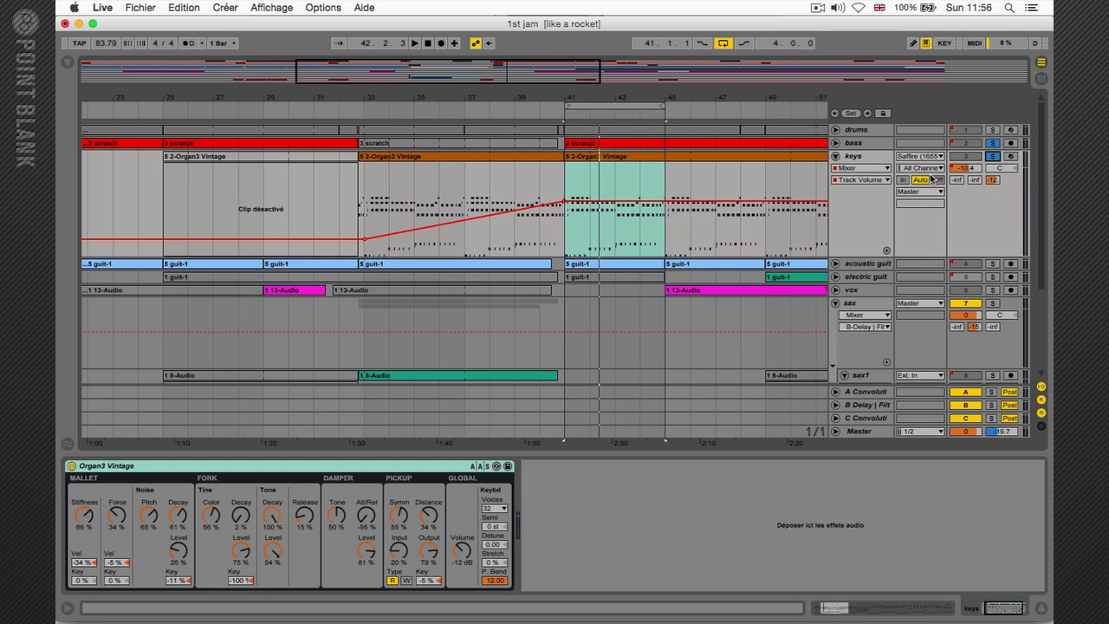
- Add EQ Eight from Audio Effects to the keys track after Organ3 Vintage
{"action": "left_click", "coordinate": [67, 62]}
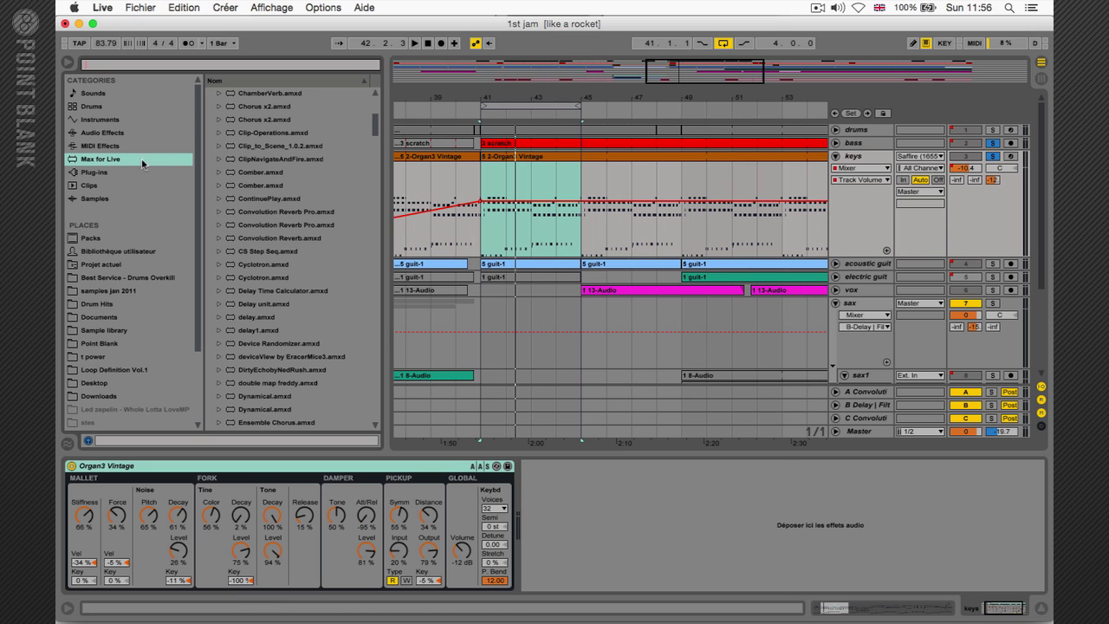
{"action": "left_click", "coordinate": [125, 137]}
{"action": "left_click_drag", "start_coordinate": [264, 227], "coordinate": [602, 219]}
{"action": "left_click", "coordinate": [67, 63]}
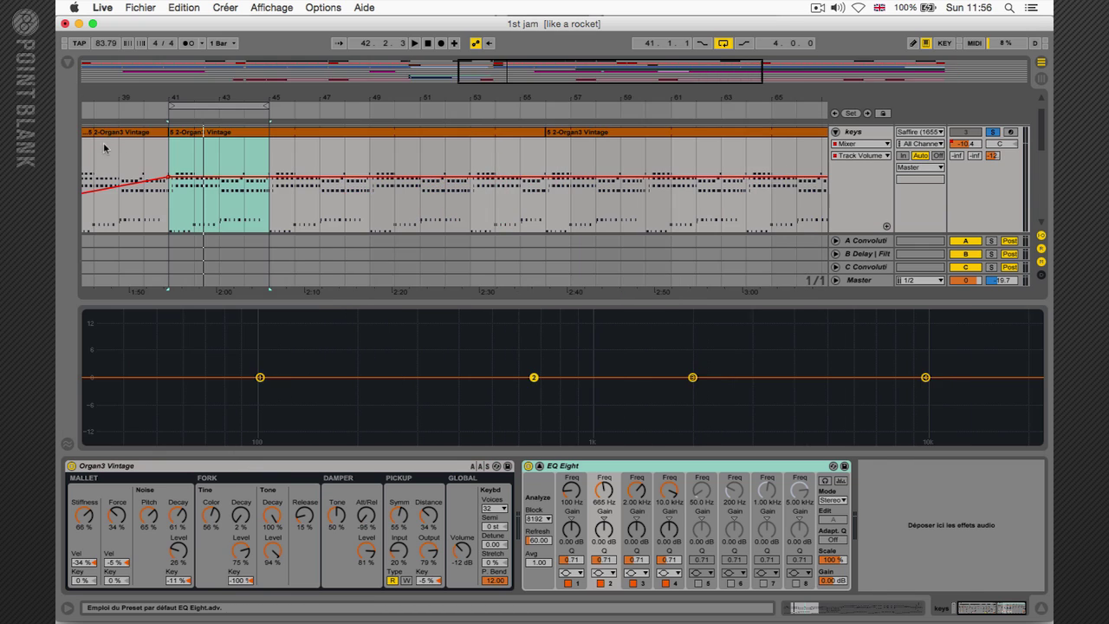
{"action": "left_click", "coordinate": [591, 464]}
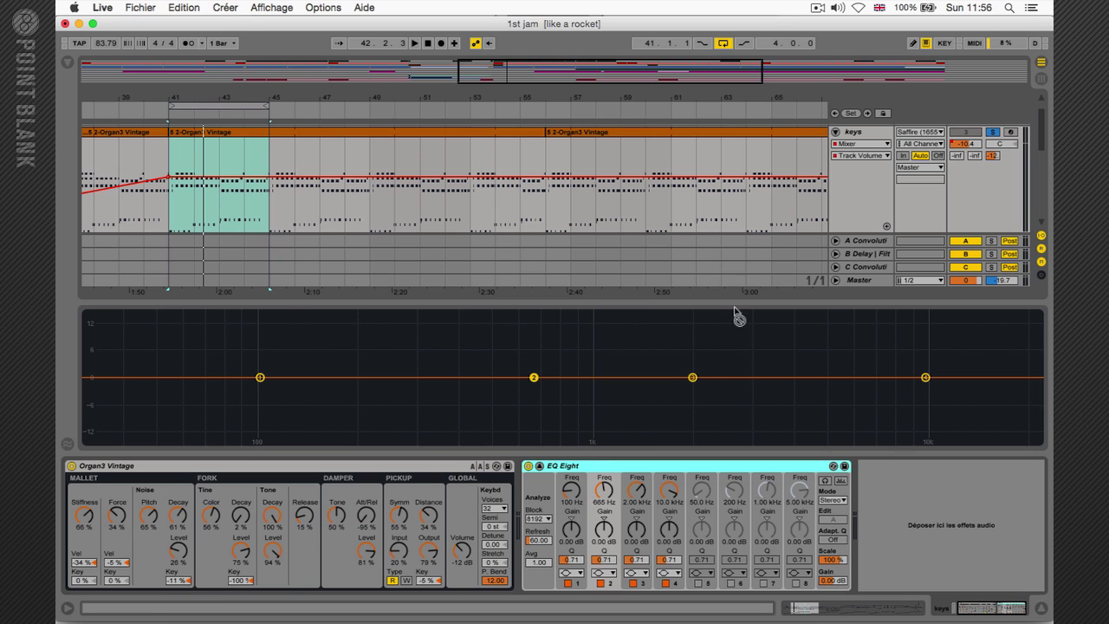
- Unfold the bass track and make its lane much taller to show its audio waveform
{"action": "scroll", "coordinate": [819, 148], "scroll_direction": "up", "scroll_amount": 2}
{"action": "left_click", "coordinate": [871, 143]}
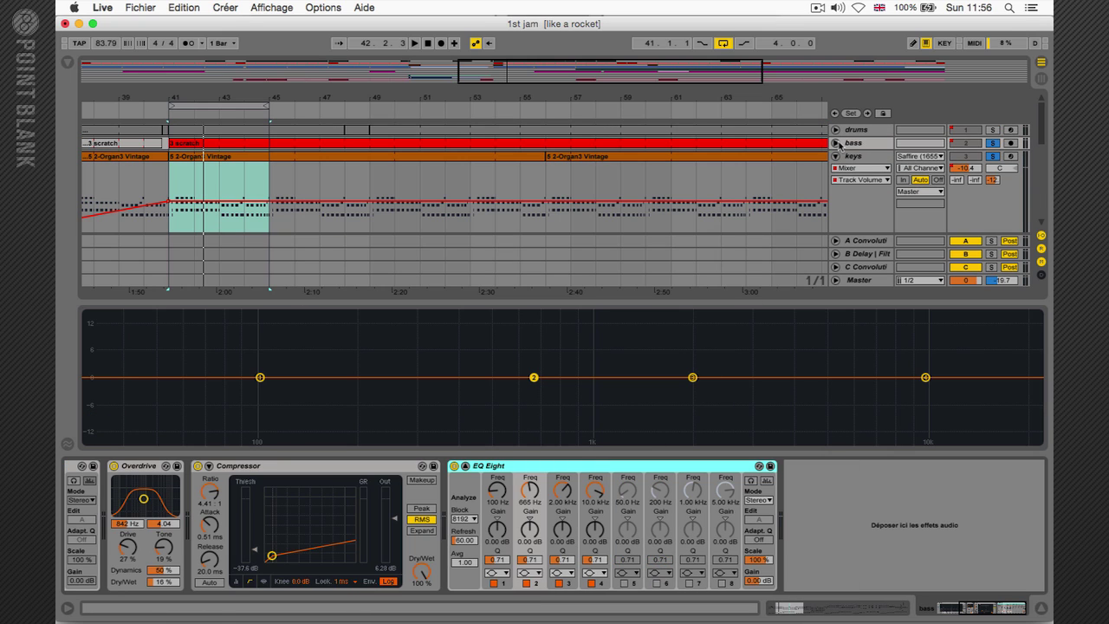
{"action": "left_click", "coordinate": [836, 143]}
{"action": "left_click_drag", "start_coordinate": [854, 171], "coordinate": [855, 183]}
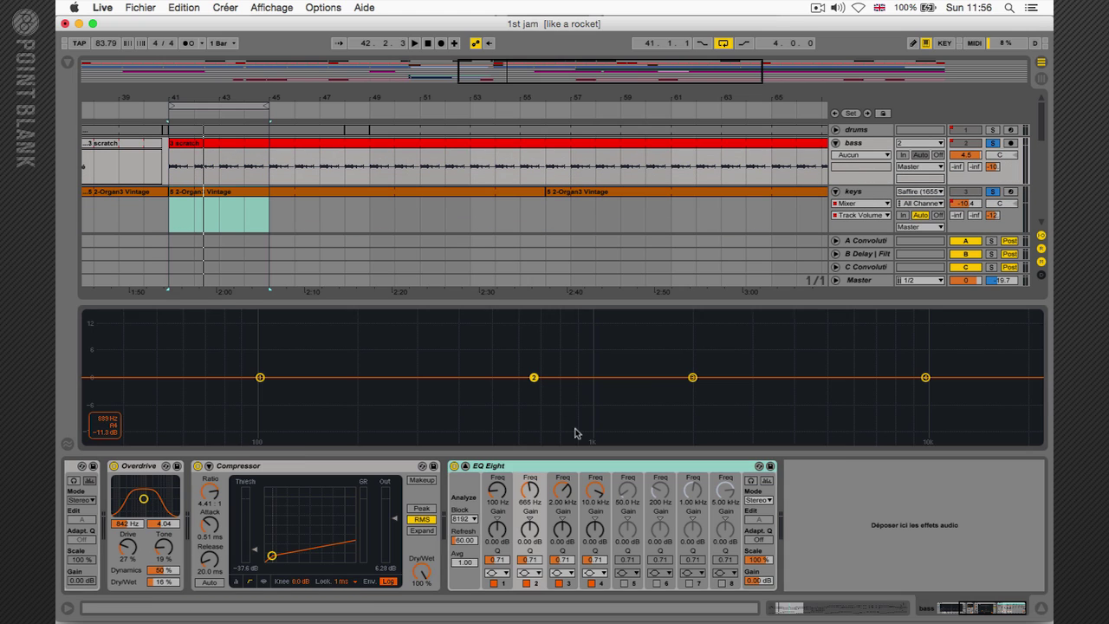
{"action": "left_click", "coordinate": [465, 465]}
{"action": "left_click", "coordinate": [861, 145]}
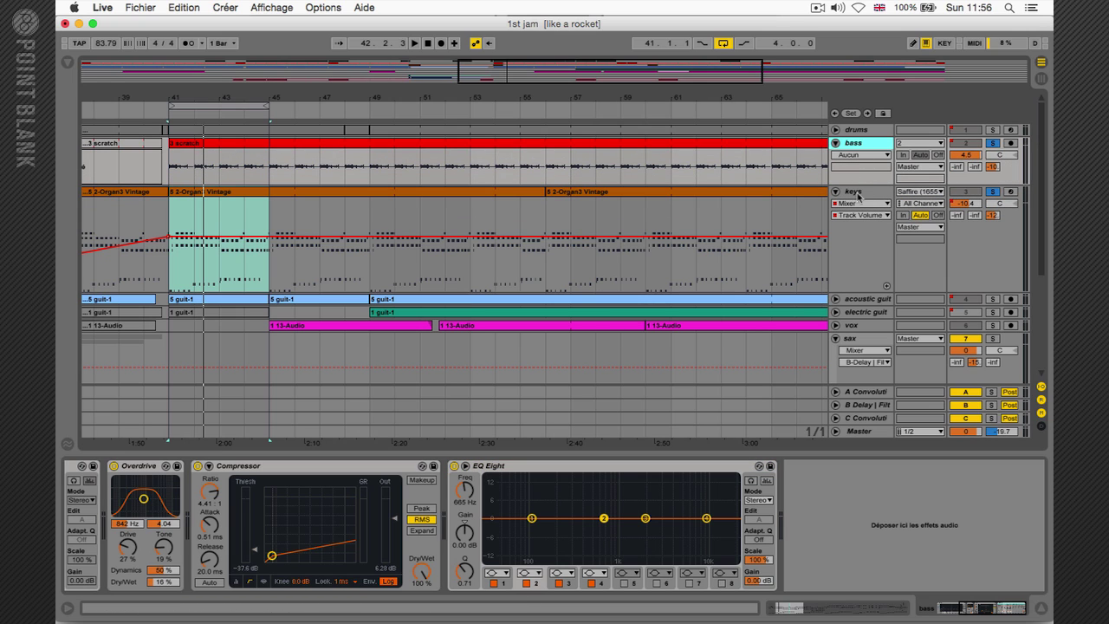
{"action": "left_click", "coordinate": [854, 192]}
{"action": "left_click", "coordinate": [800, 325]}
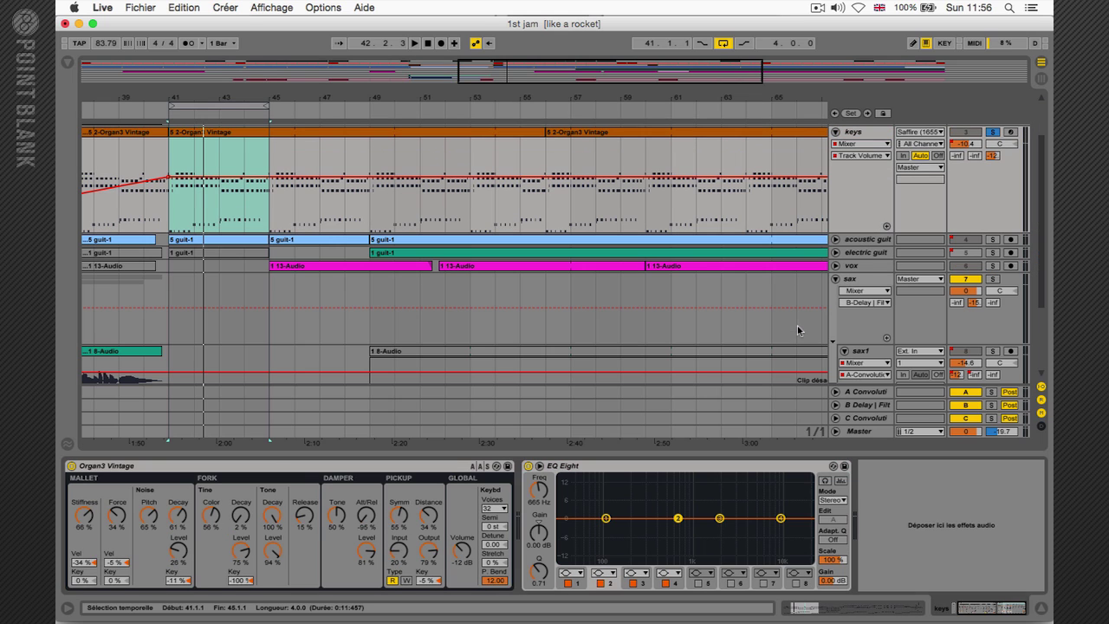
{"action": "scroll", "coordinate": [798, 330], "scroll_direction": "up", "scroll_amount": 3}
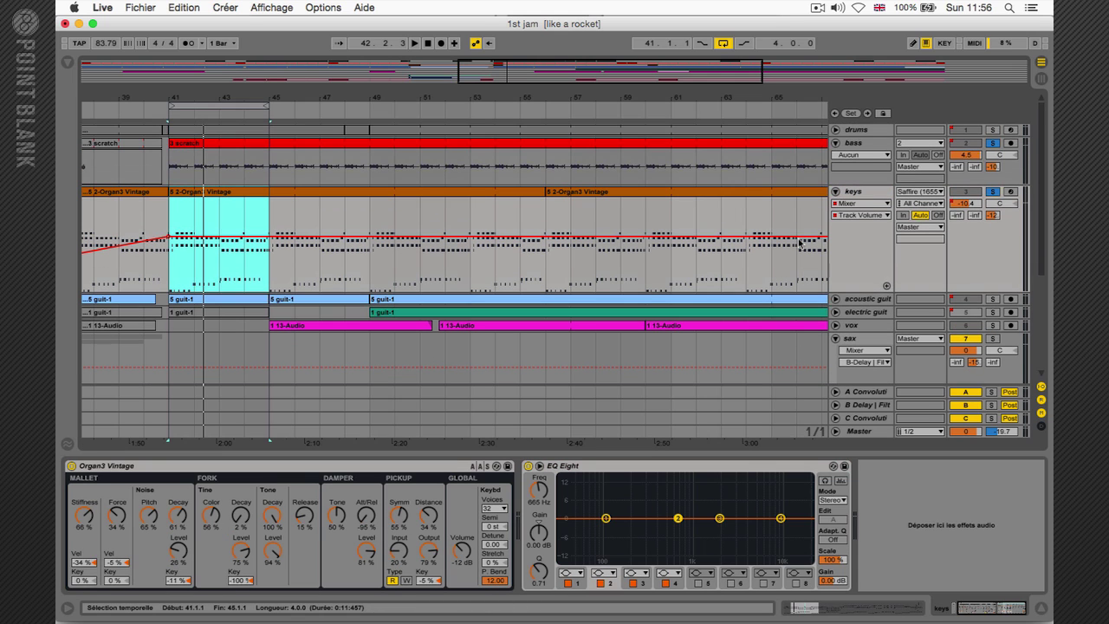
{"action": "left_click_drag", "start_coordinate": [852, 187], "coordinate": [851, 257]}
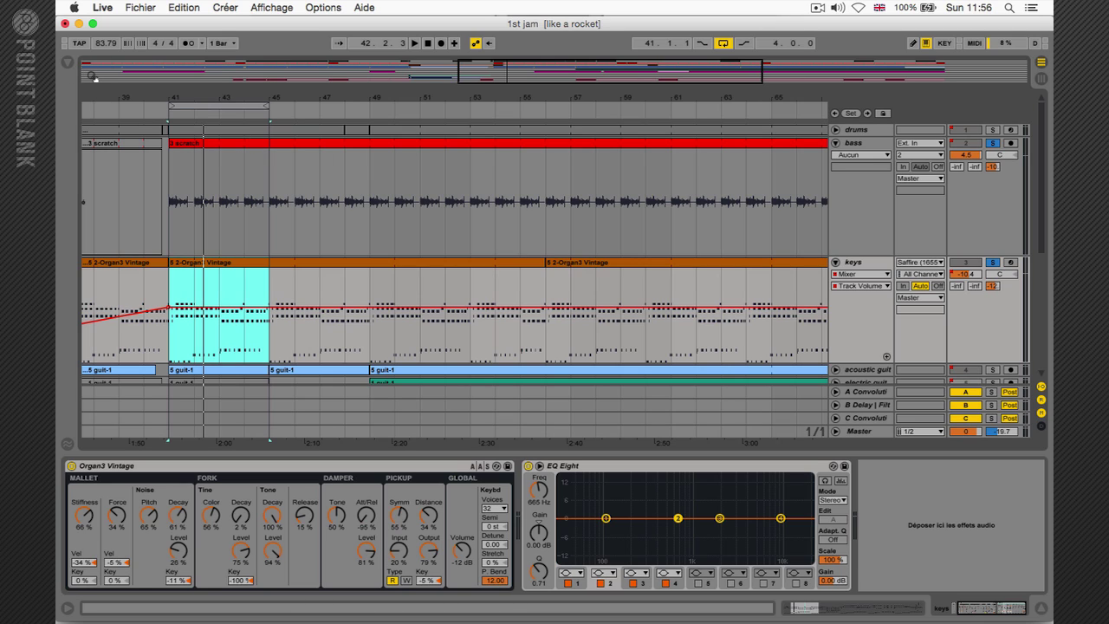
- Search the browser for 'multimap' and load MultiMap.amxd onto the keys track after EQ Eight
{"action": "left_click", "coordinate": [67, 65]}
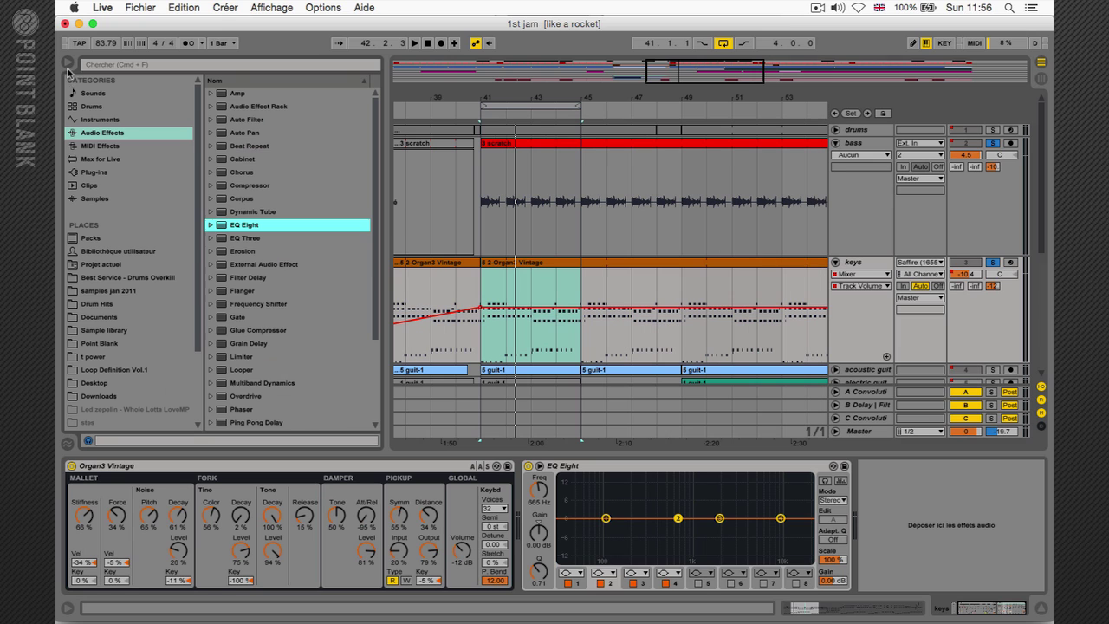
{"action": "left_click", "coordinate": [85, 159]}
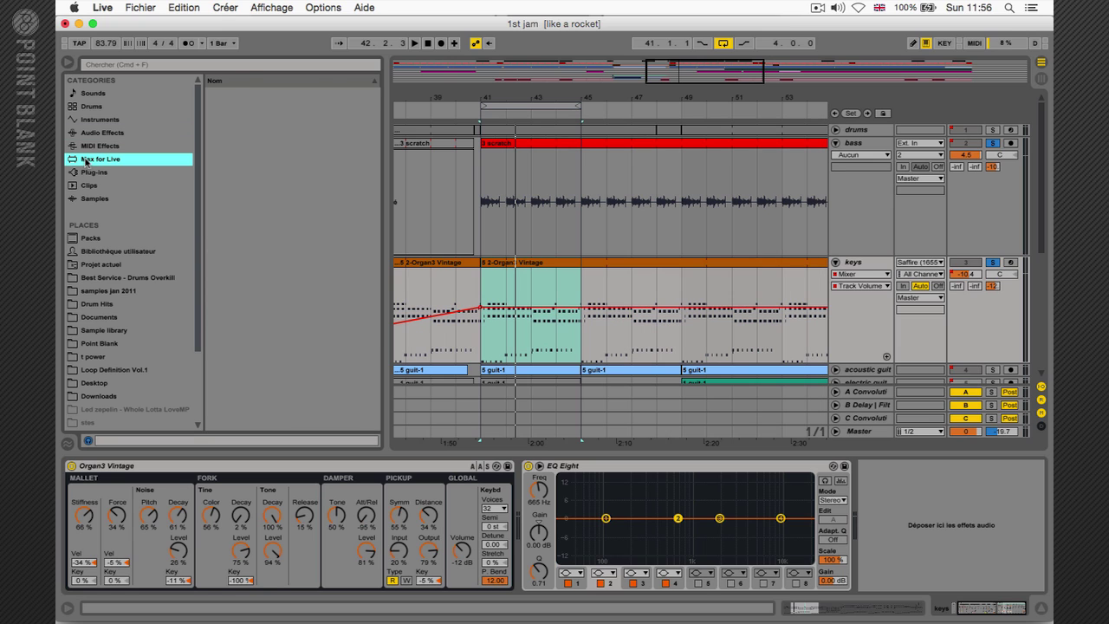
{"action": "left_click", "coordinate": [194, 66]}
{"action": "type", "text": "multima"}
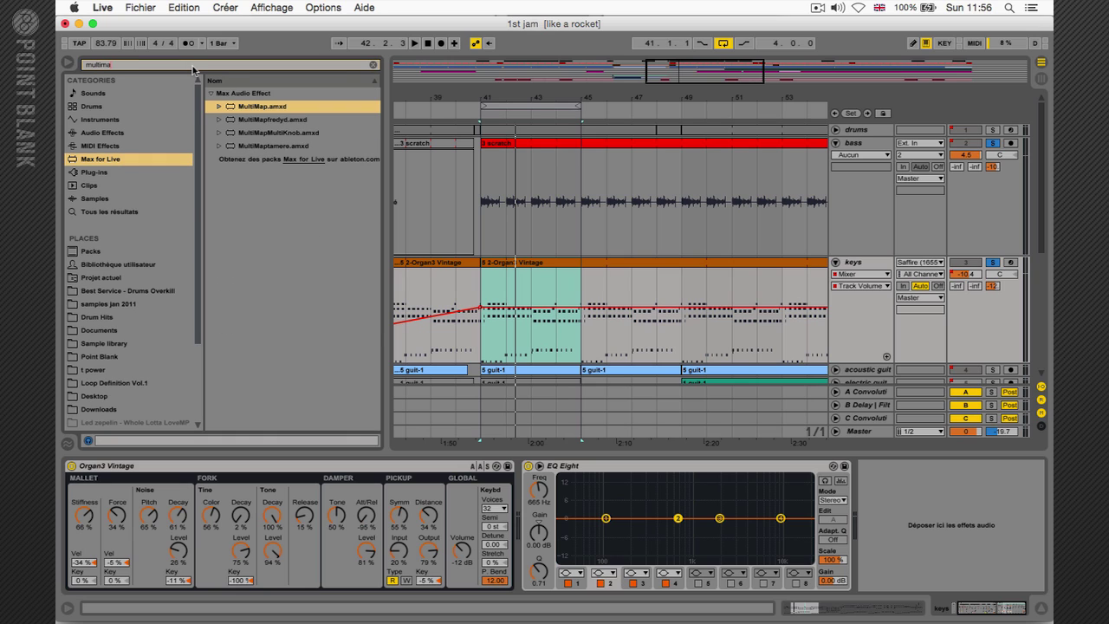
{"action": "type", "text": "p"}
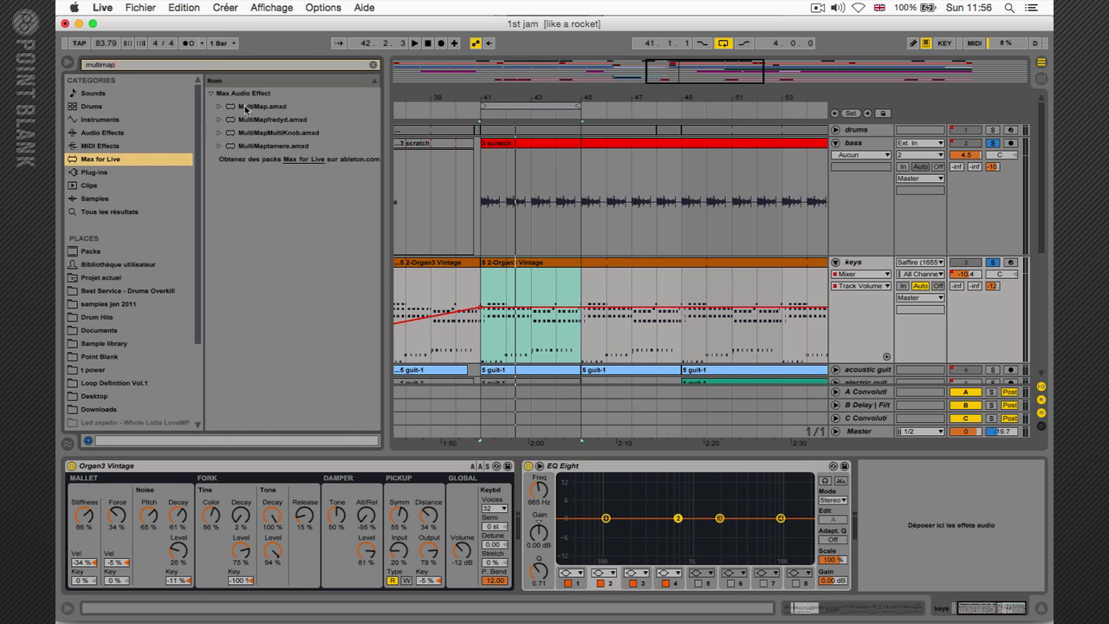
{"action": "left_click", "coordinate": [246, 109]}
{"action": "double_click", "coordinate": [245, 107]}
{"action": "left_click", "coordinate": [68, 62]}
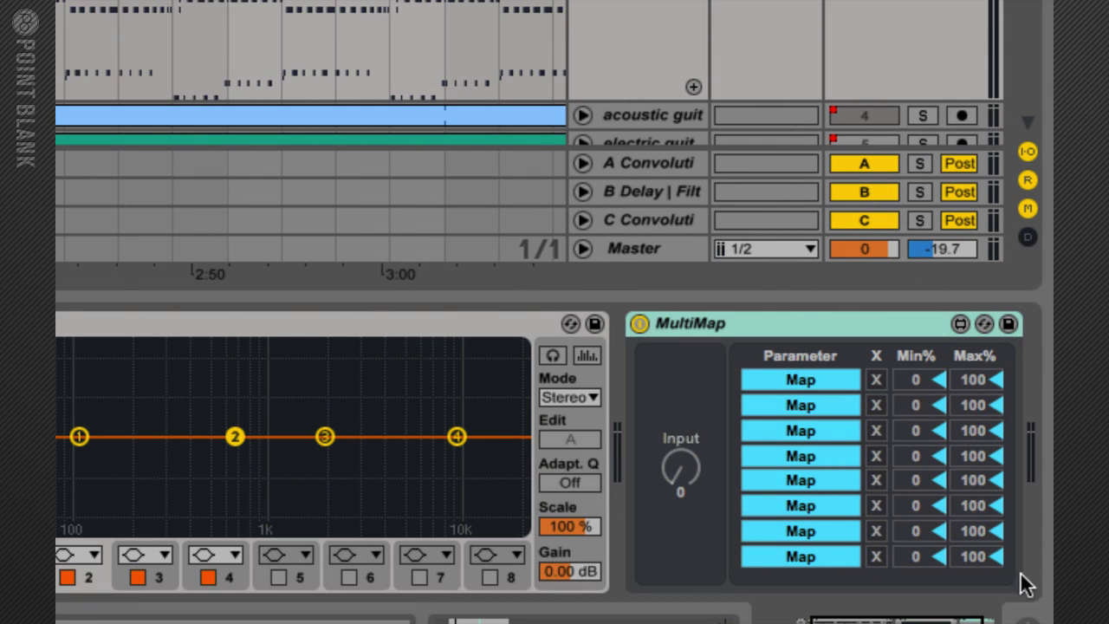
{"action": "mouse_move", "coordinate": [681, 472]}
{"action": "left_mouse_down"}
{"action": "mouse_move", "coordinate": [681, 450]}
{"action": "mouse_move", "coordinate": [680, 477]}
{"action": "left_mouse_up"}
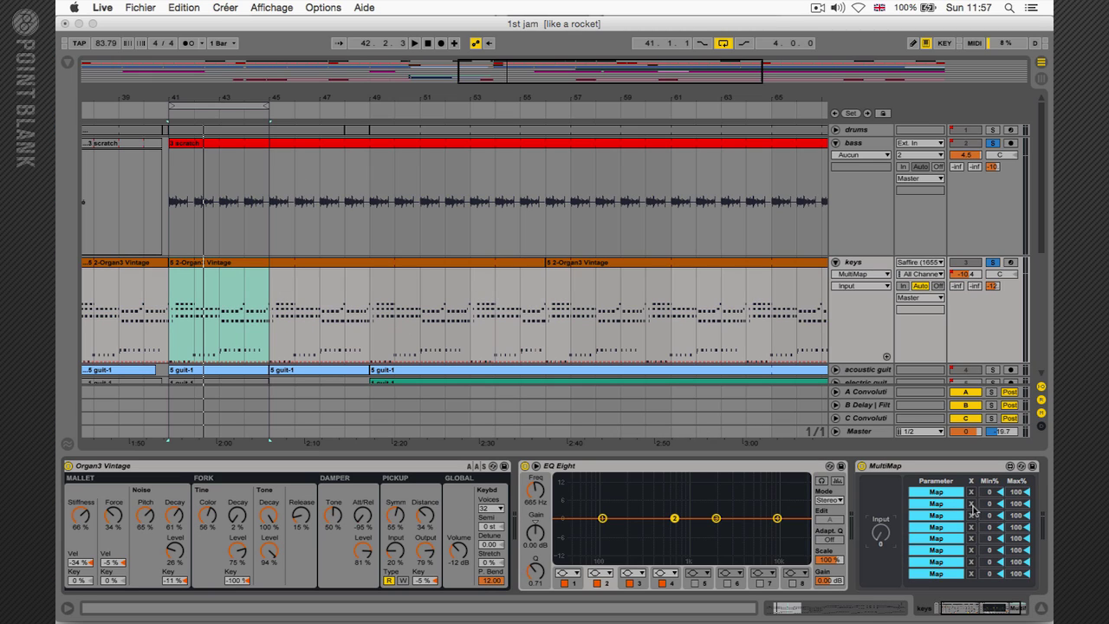
- Edit MultiMap in Max with Presentation Mode off and the patcher unlocked, then select the Input dial
{"action": "left_click", "coordinate": [1010, 467]}
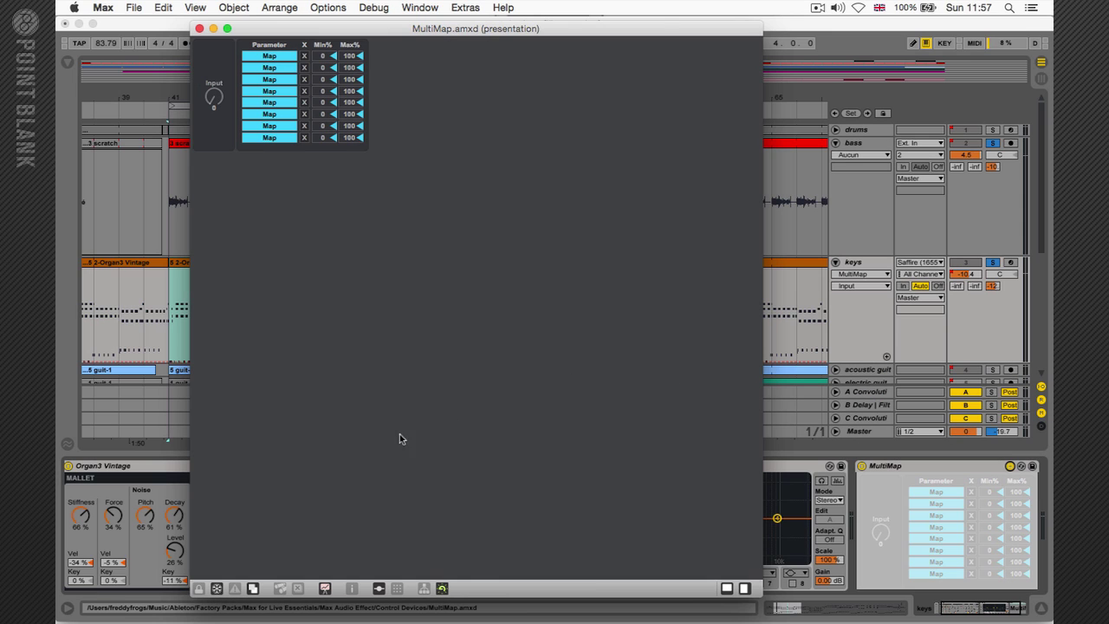
{"action": "left_click", "coordinate": [323, 589]}
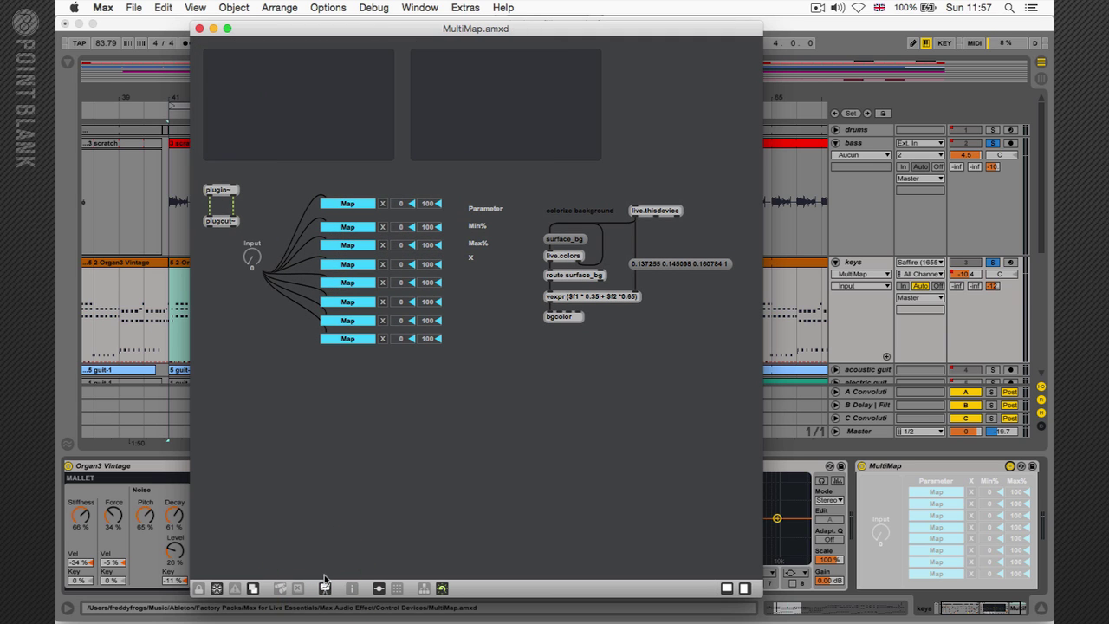
{"action": "left_click", "coordinate": [217, 588]}
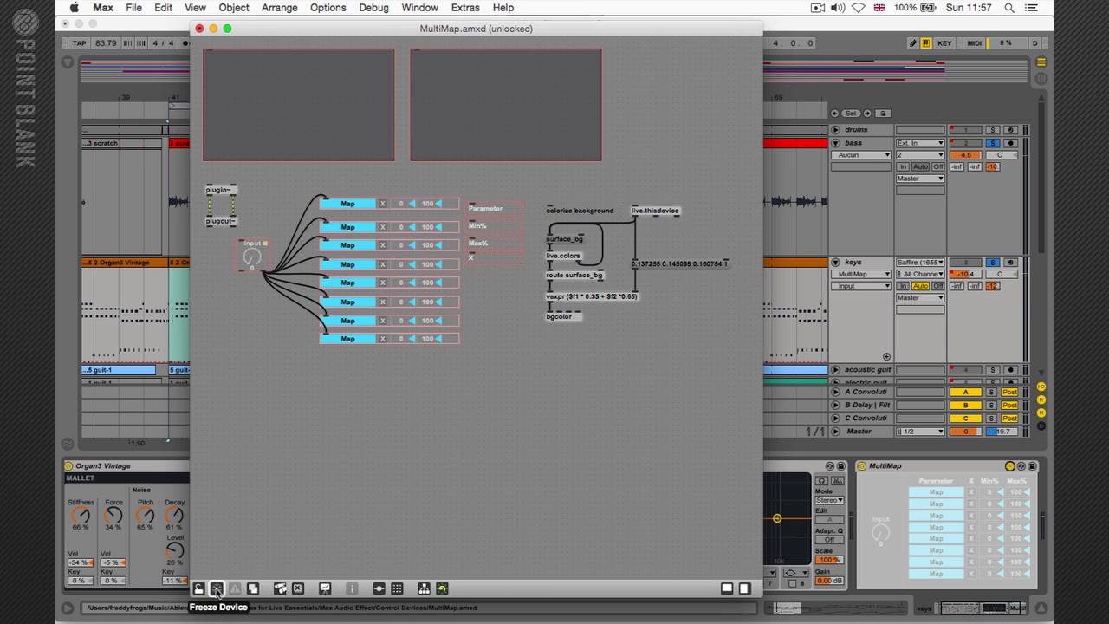
{"action": "left_click", "coordinate": [250, 254]}
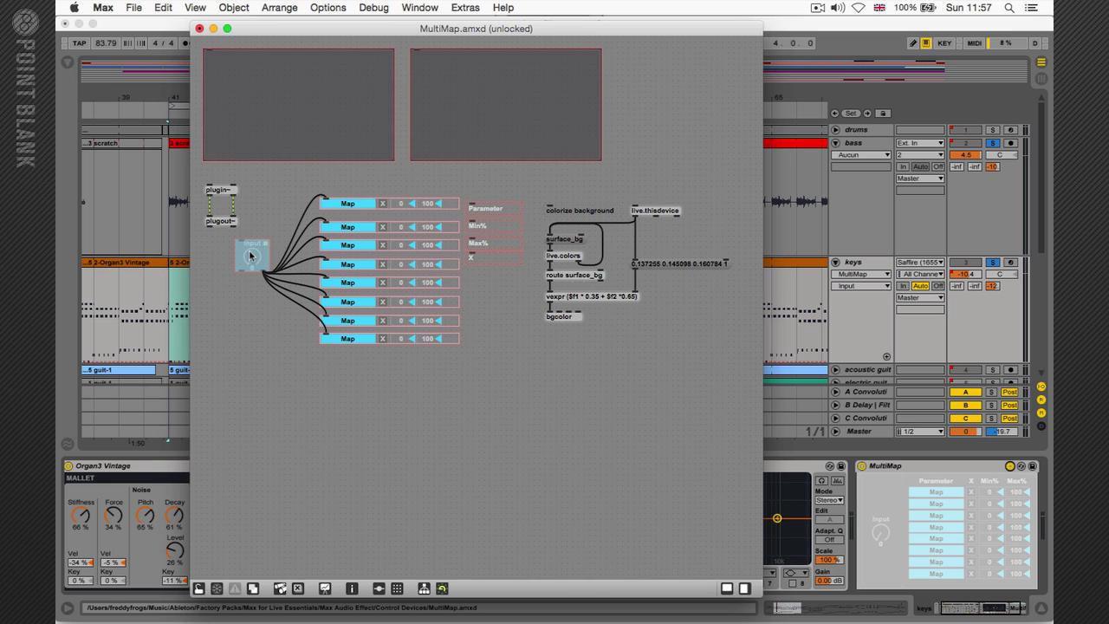
- Duplicate the Input dial into three stacked dials and shift the bottom Map objects down
{"action": "key", "text": "super+d"}
{"action": "key", "text": "super+d"}
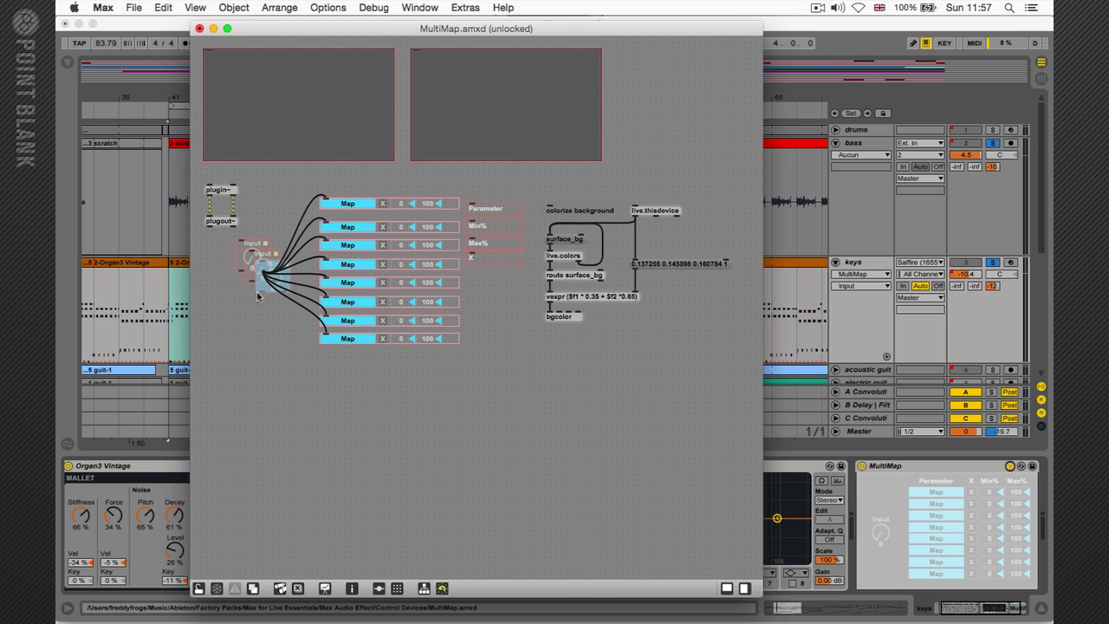
{"action": "left_click_drag", "start_coordinate": [258, 296], "coordinate": [246, 347]}
{"action": "left_click_drag", "start_coordinate": [251, 271], "coordinate": [238, 305]}
{"action": "left_click_drag", "start_coordinate": [347, 355], "coordinate": [345, 292]}
{"action": "mouse_move", "coordinate": [345, 291]}
{"action": "left_mouse_down"}
{"action": "mouse_move", "coordinate": [343, 326]}
{"action": "mouse_move", "coordinate": [345, 250]}
{"action": "mouse_move", "coordinate": [347, 278]}
{"action": "left_mouse_up"}
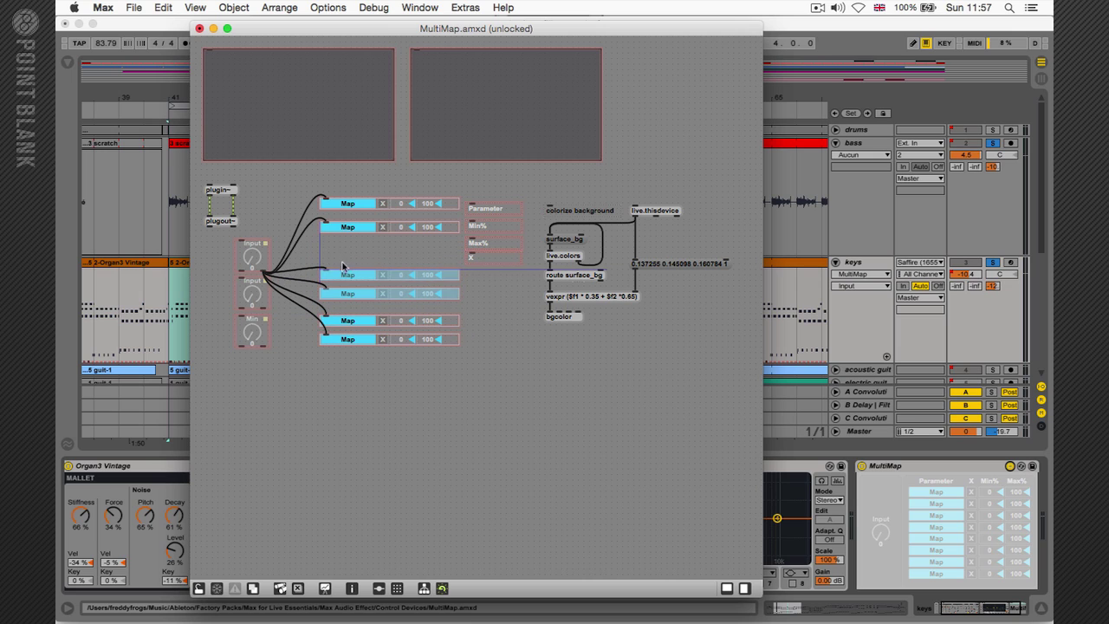
- Delete the old cord to the lower Maps and wire the second Input and Min dials to their own Map pairs
{"action": "right_click", "coordinate": [294, 271]}
{"action": "right_click", "coordinate": [294, 273]}
{"action": "right_click", "coordinate": [295, 278]}
{"action": "left_click", "coordinate": [298, 299]}
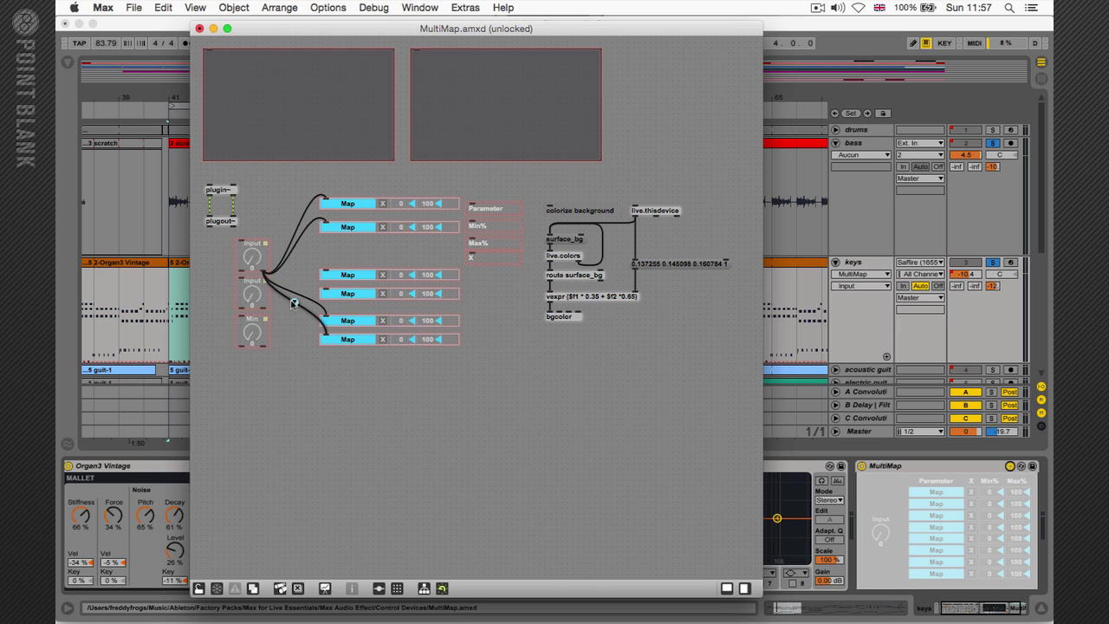
{"action": "right_click", "coordinate": [294, 302]}
{"action": "left_click", "coordinate": [313, 312]}
{"action": "right_click", "coordinate": [294, 296]}
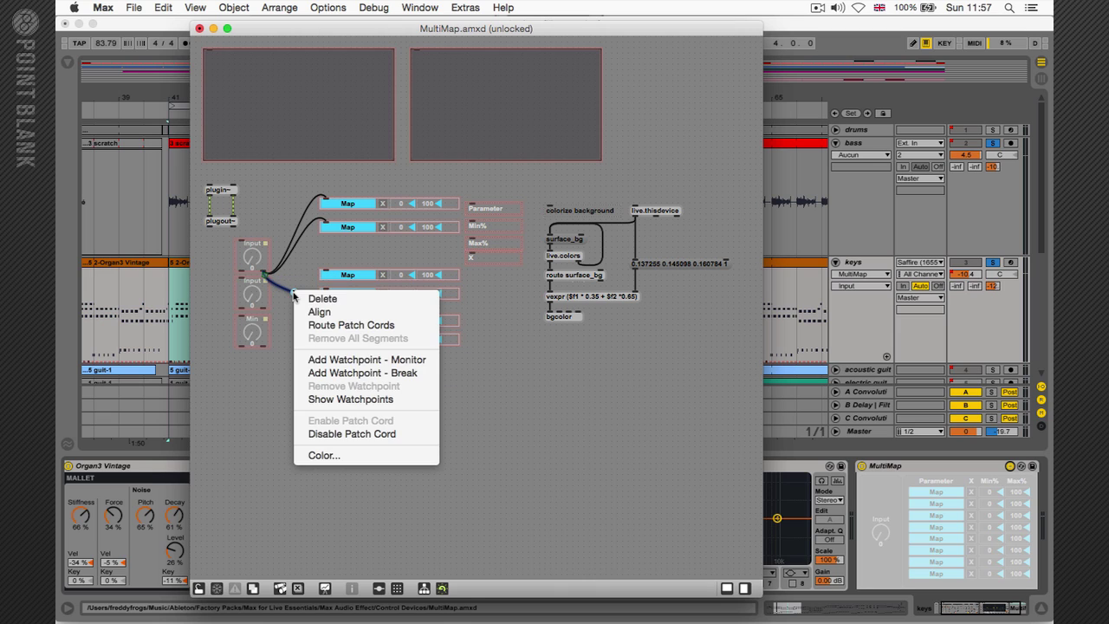
{"action": "left_click", "coordinate": [320, 298]}
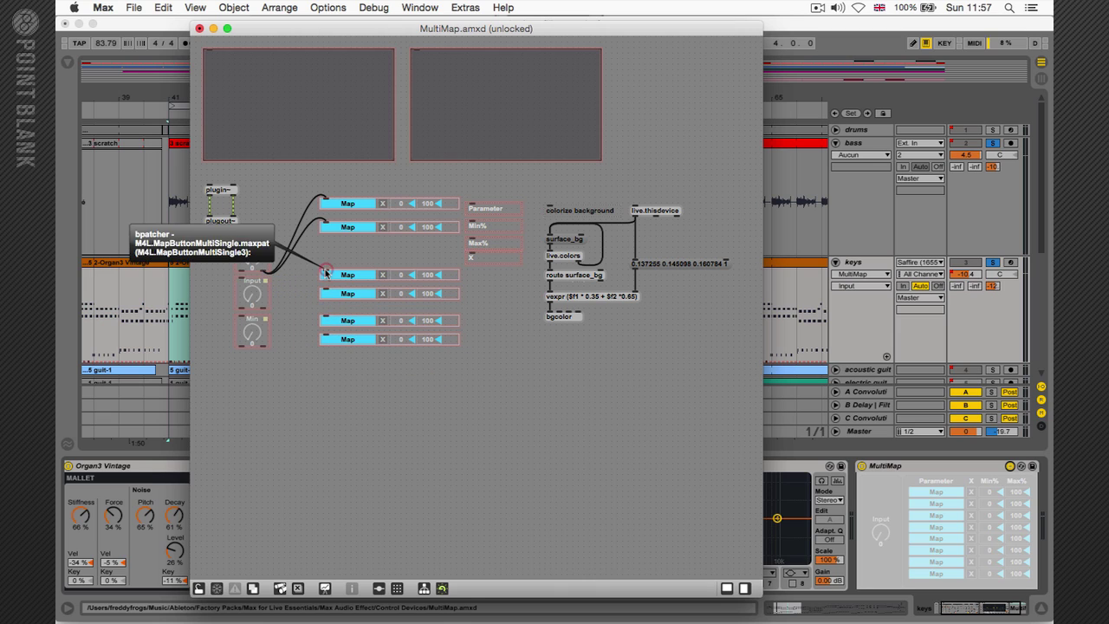
{"action": "mouse_move", "coordinate": [324, 274]}
{"action": "left_mouse_down"}
{"action": "mouse_move", "coordinate": [263, 314]}
{"action": "mouse_move", "coordinate": [324, 293]}
{"action": "left_mouse_up"}
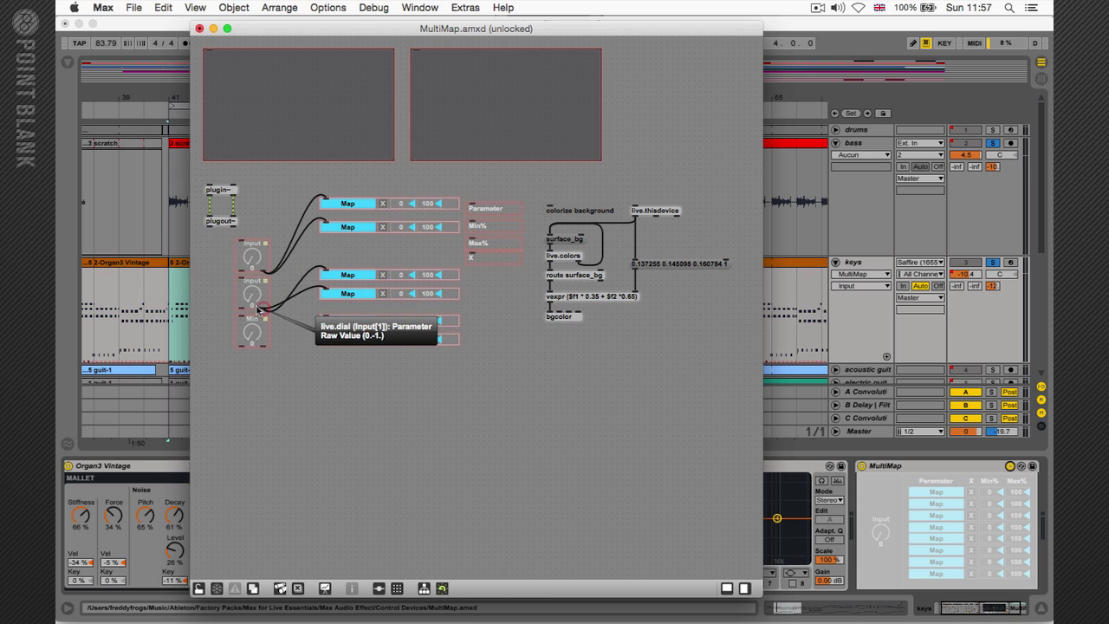
{"action": "left_click_drag", "start_coordinate": [276, 314], "coordinate": [323, 315]}
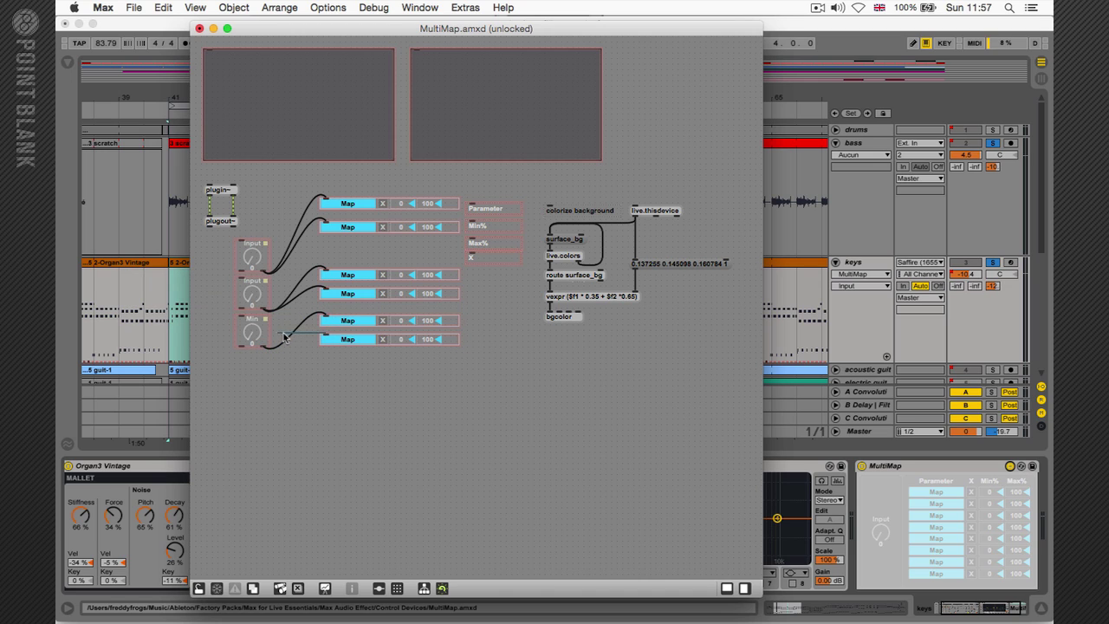
{"action": "left_click_drag", "start_coordinate": [265, 309], "coordinate": [325, 336]}
- In Presentation Mode, stack the two Input dials and the resized Min dial in a column
{"action": "left_click", "coordinate": [325, 588]}
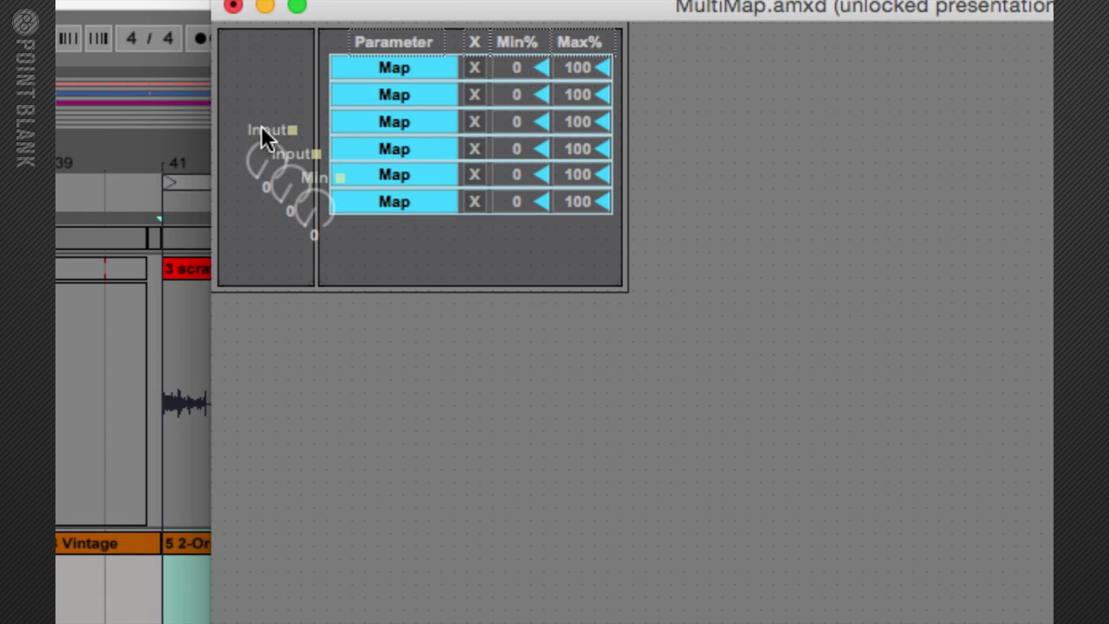
{"action": "left_click_drag", "start_coordinate": [264, 137], "coordinate": [265, 57]}
{"action": "left_click_drag", "start_coordinate": [284, 156], "coordinate": [260, 125]}
{"action": "left_click", "coordinate": [300, 205]}
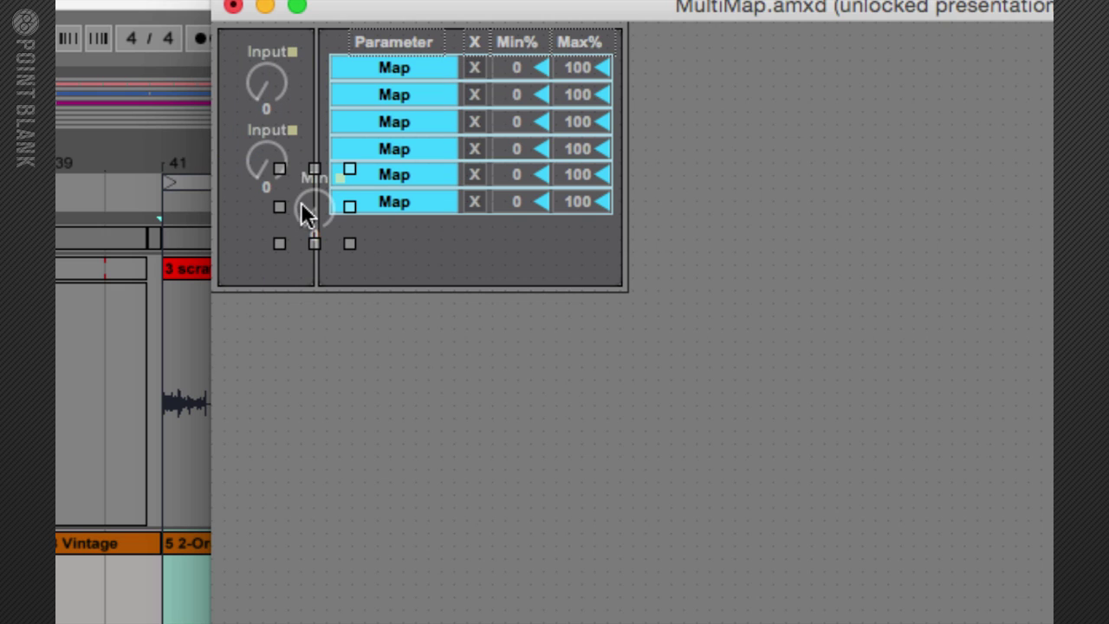
{"action": "left_click_drag", "start_coordinate": [310, 166], "coordinate": [300, 178]}
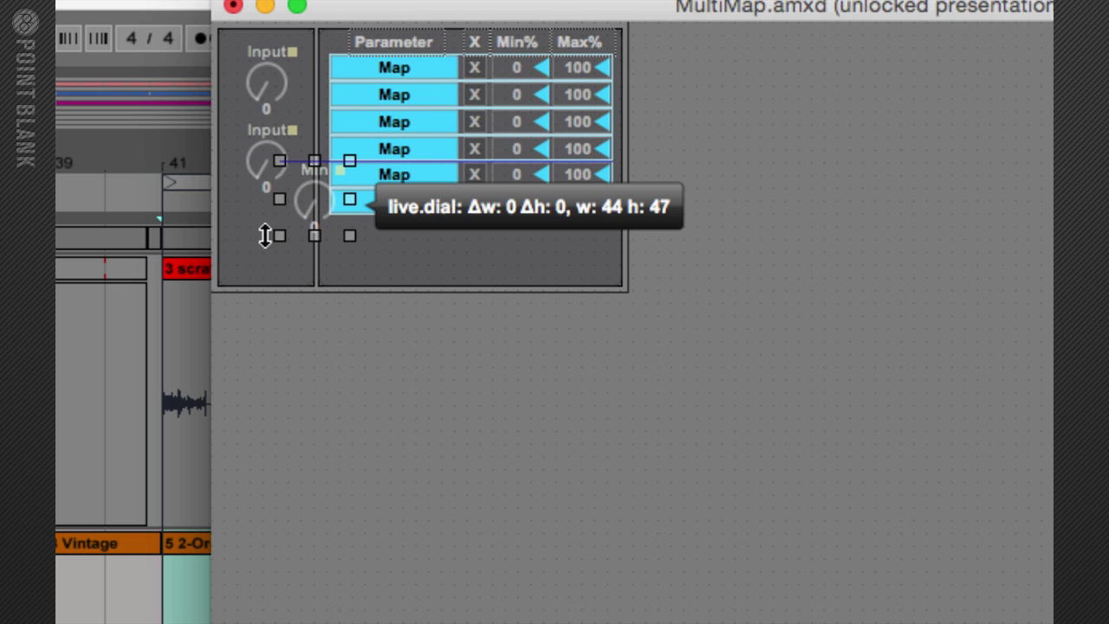
{"action": "mouse_move", "coordinate": [272, 240]}
{"action": "left_mouse_down"}
{"action": "mouse_move", "coordinate": [270, 248]}
{"action": "mouse_move", "coordinate": [290, 234]}
{"action": "mouse_move", "coordinate": [268, 244]}
{"action": "left_mouse_up"}
{"action": "left_click", "coordinate": [387, 250]}
- Space the Map rows into three separated pairs beside the dials
{"action": "left_click", "coordinate": [381, 206]}
{"action": "left_click", "coordinate": [381, 170], "text": "shift"}
{"action": "mouse_move", "coordinate": [387, 200]}
{"action": "left_mouse_down"}
{"action": "mouse_move", "coordinate": [381, 225]}
{"action": "mouse_move", "coordinate": [393, 213]}
{"action": "left_mouse_up"}
{"action": "left_click", "coordinate": [375, 149]}
{"action": "left_click", "coordinate": [378, 123], "text": "shift"}
{"action": "left_click_drag", "start_coordinate": [377, 122], "coordinate": [379, 149]}
- Close the device editor and save the changes as 'RElative EQ'
{"action": "key", "text": "super+w"}
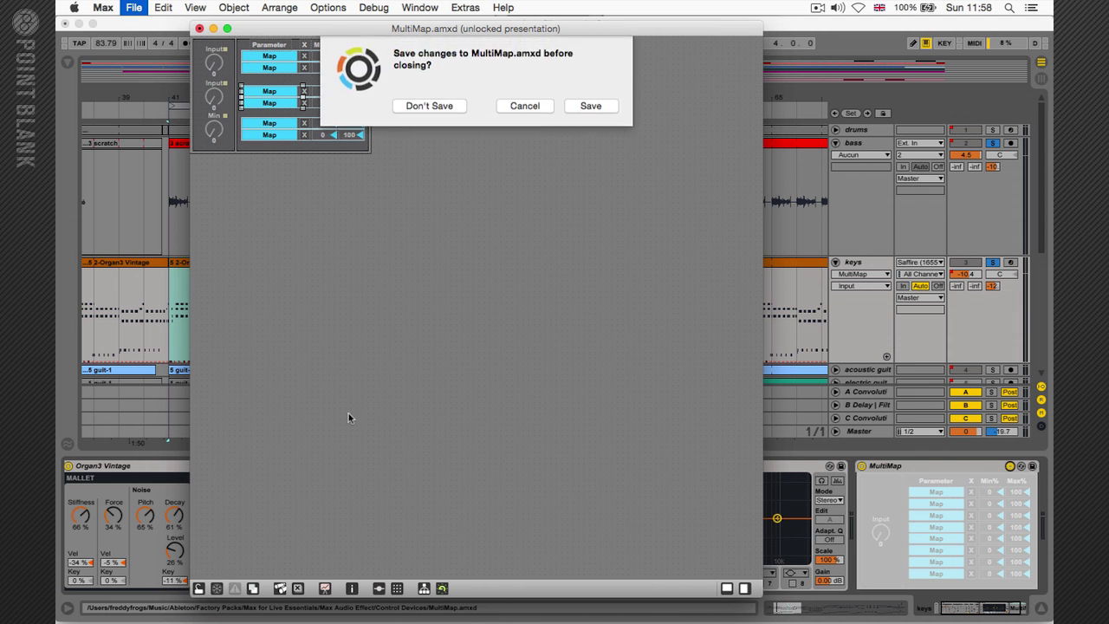
{"action": "left_click", "coordinate": [591, 104]}
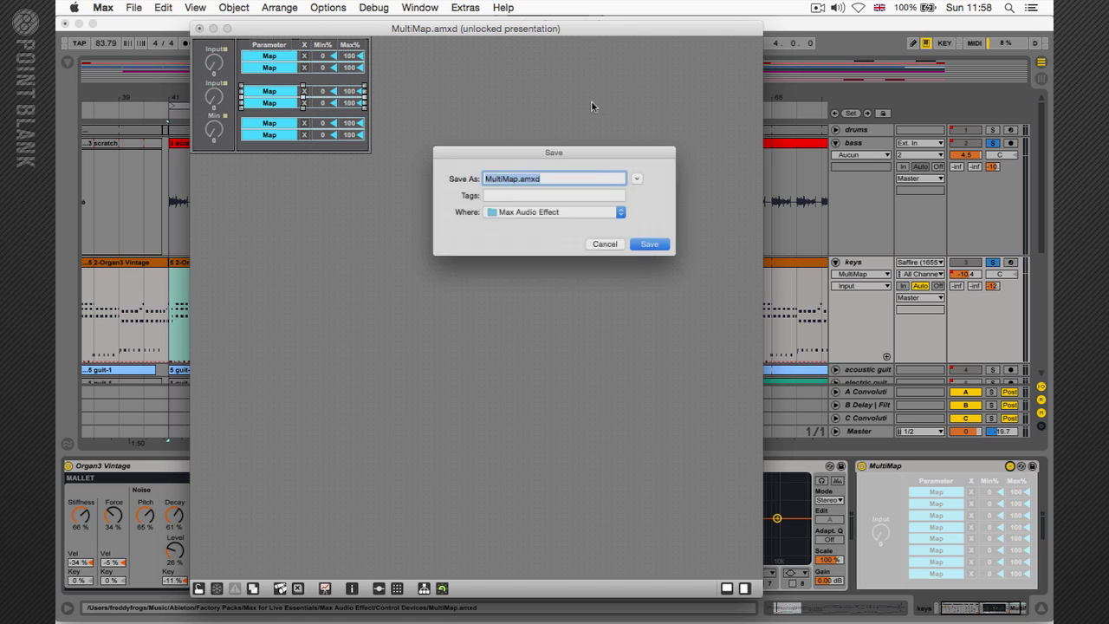
{"action": "type", "text": "RElative EQ"}
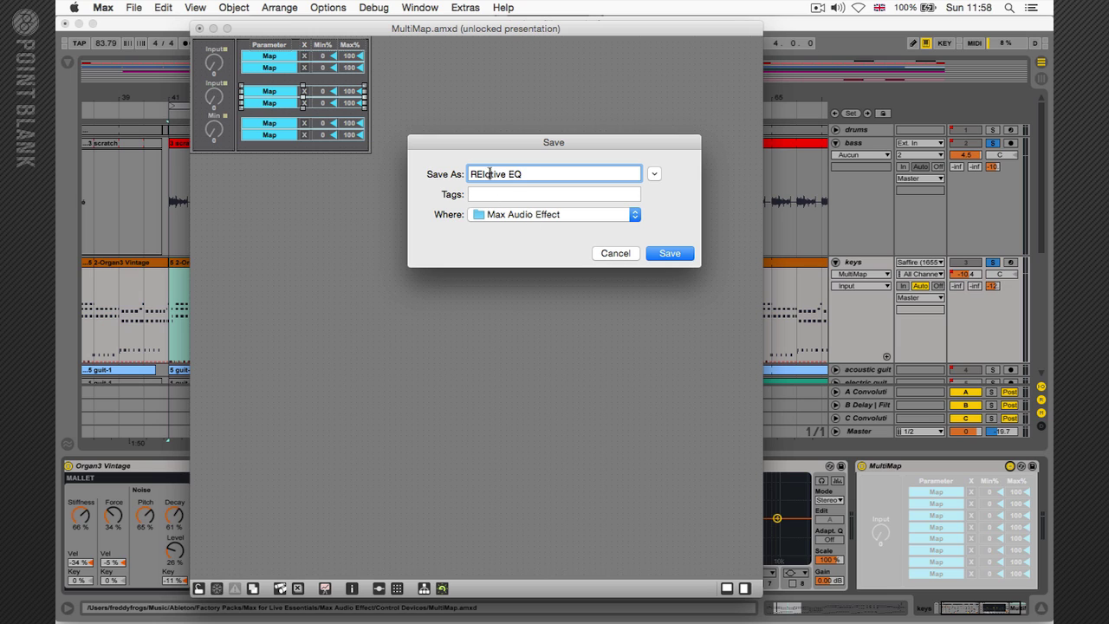
{"action": "key", "text": "Return"}
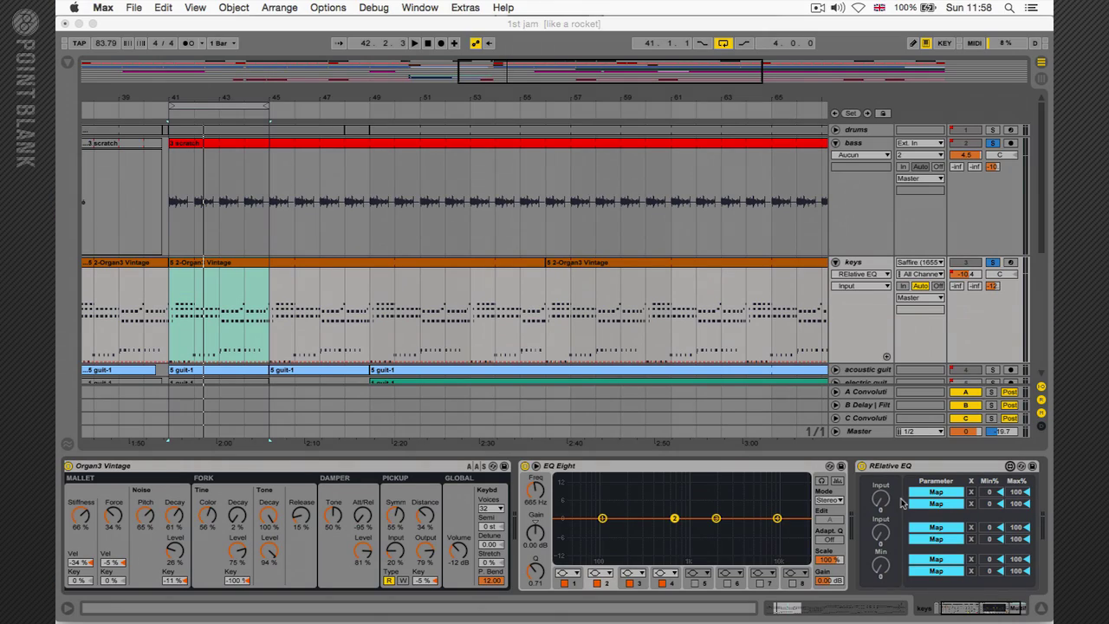
- Map the keys EQ Eight Frequency, Gain and Q to the first, third and fifth slots
{"action": "left_click", "coordinate": [901, 503]}
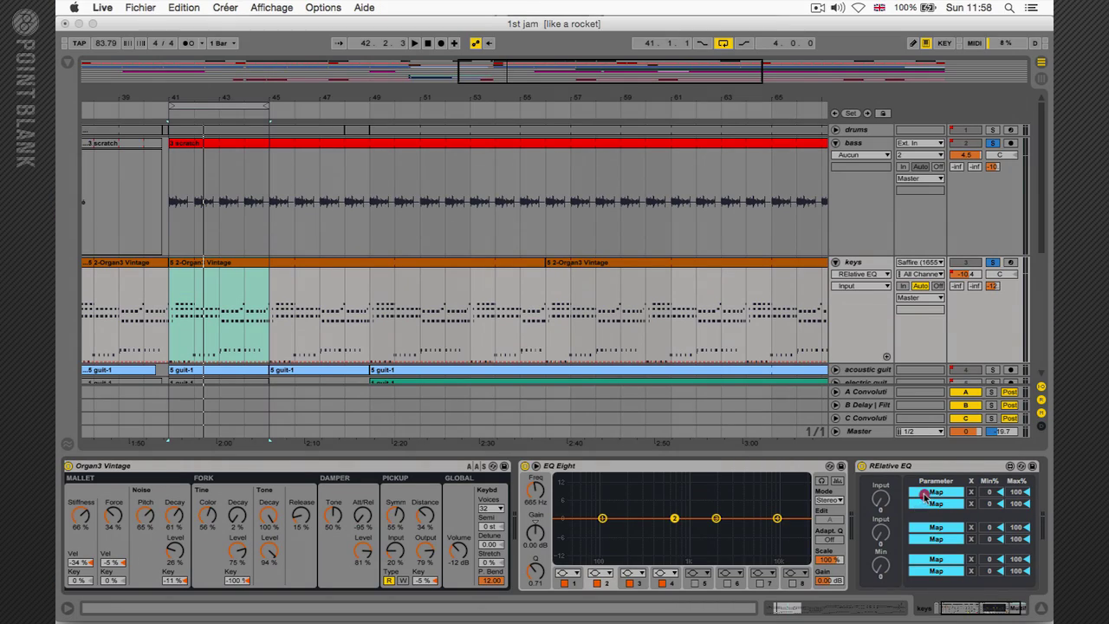
{"action": "left_click", "coordinate": [535, 494]}
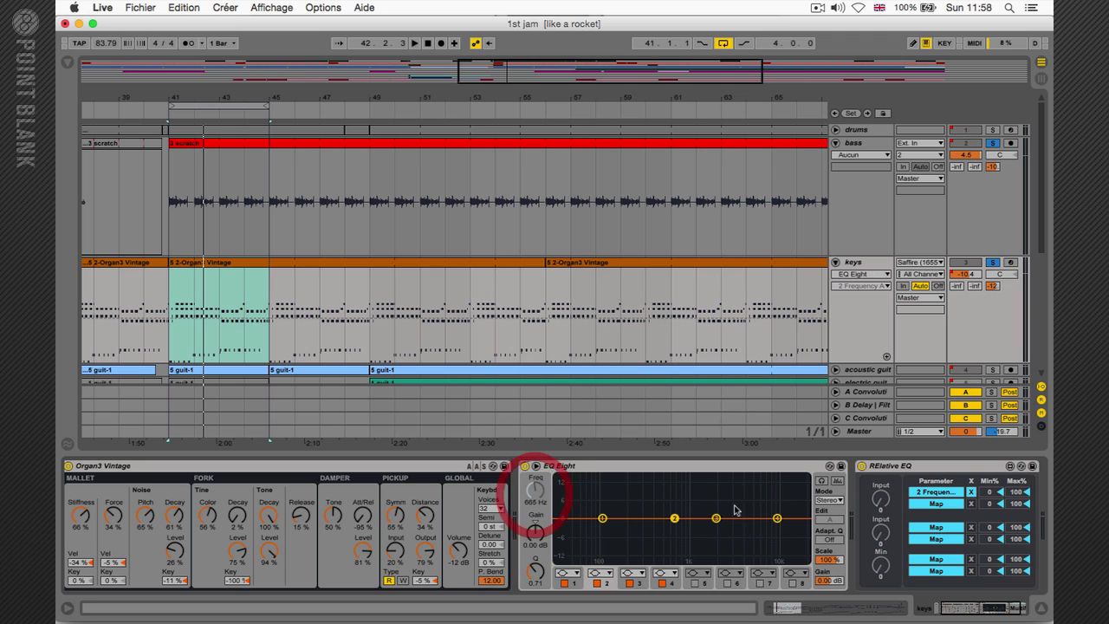
{"action": "left_click", "coordinate": [919, 527]}
{"action": "left_click", "coordinate": [536, 533]}
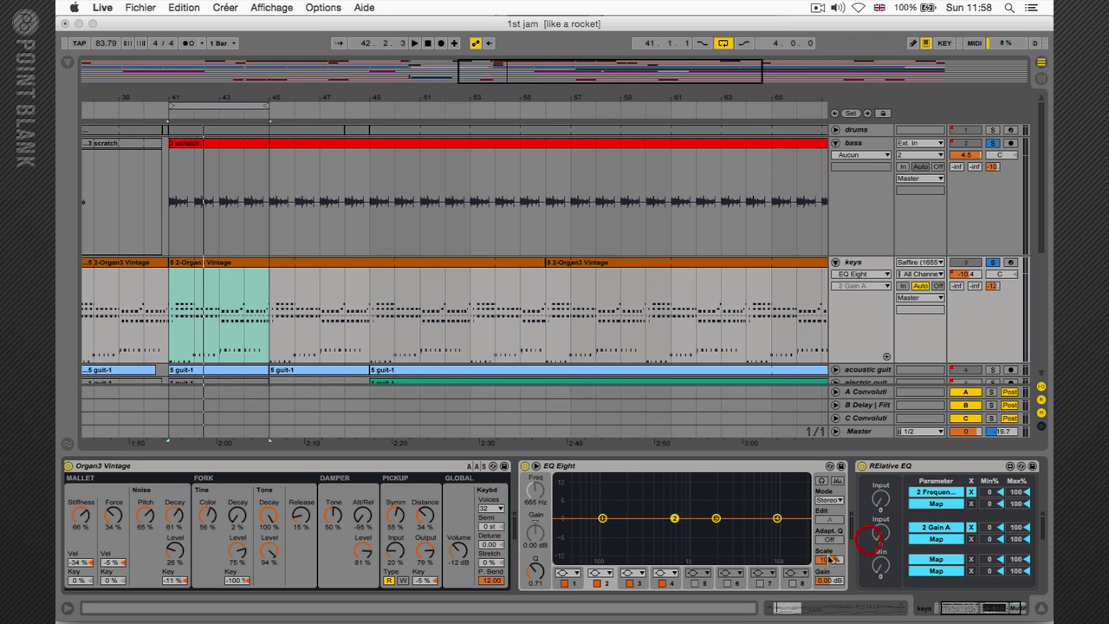
{"action": "left_click", "coordinate": [935, 558]}
{"action": "left_click", "coordinate": [535, 570]}
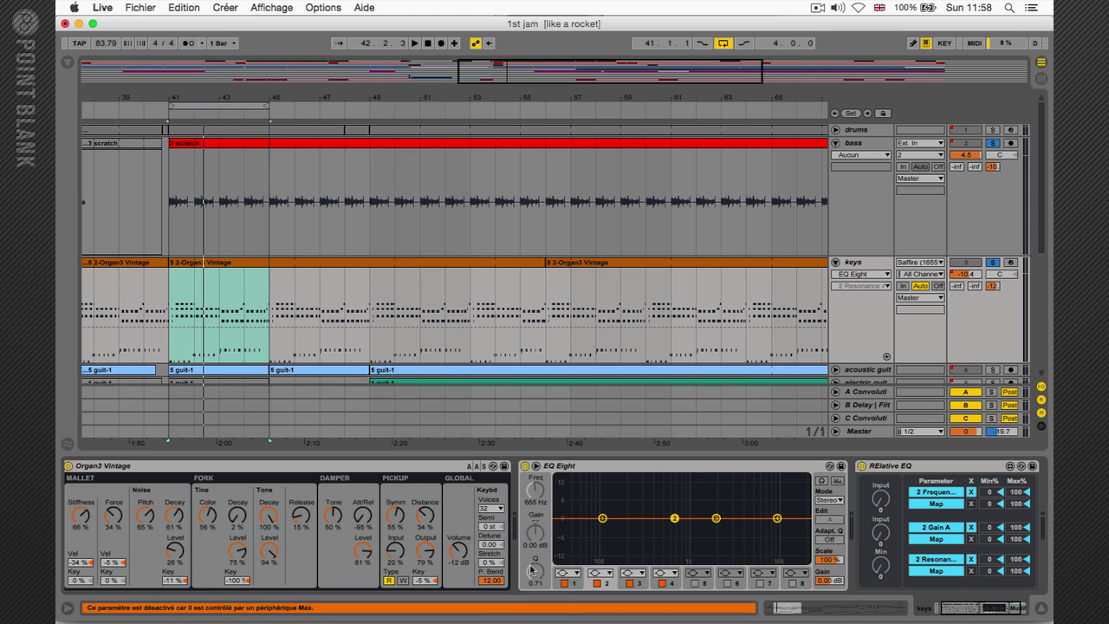
- Place RElative EQ on the bass track and map the bass EQ Eight Frequency and Gain to the second rows
{"action": "left_click_drag", "start_coordinate": [892, 465], "coordinate": [880, 334]}
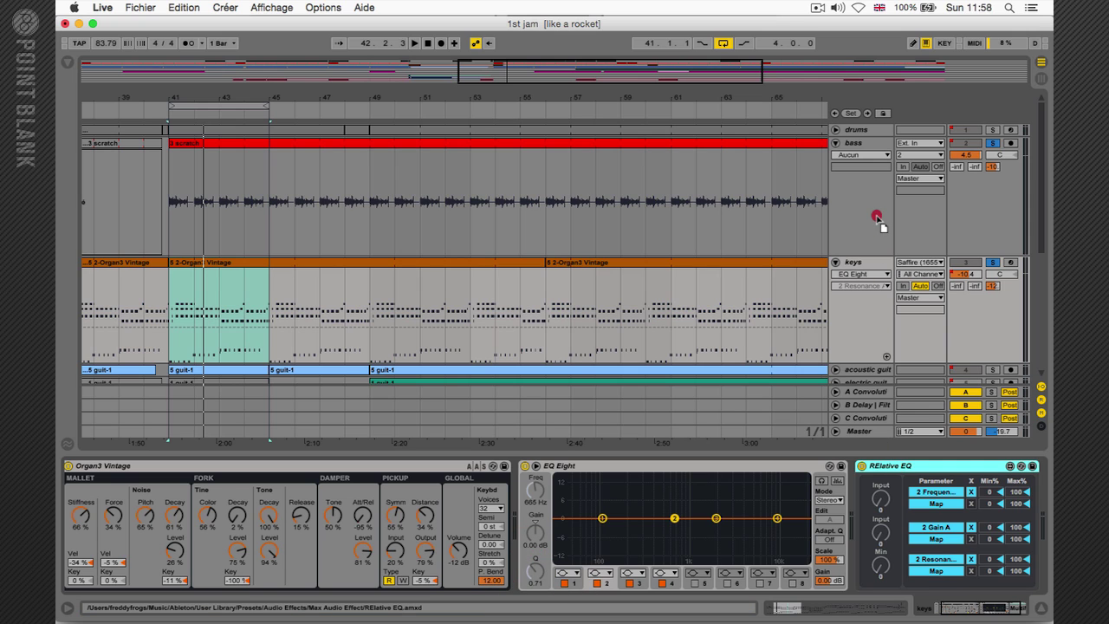
{"action": "left_click_drag", "start_coordinate": [878, 221], "coordinate": [873, 216]}
{"action": "left_click", "coordinate": [855, 145]}
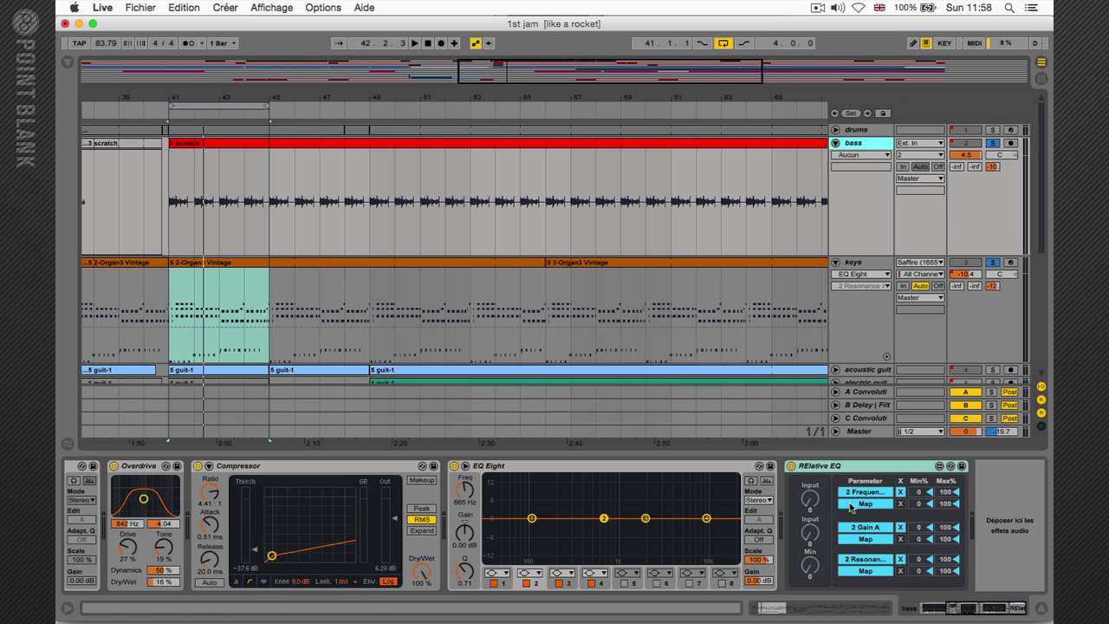
{"action": "left_click", "coordinate": [851, 503]}
{"action": "left_click", "coordinate": [465, 491]}
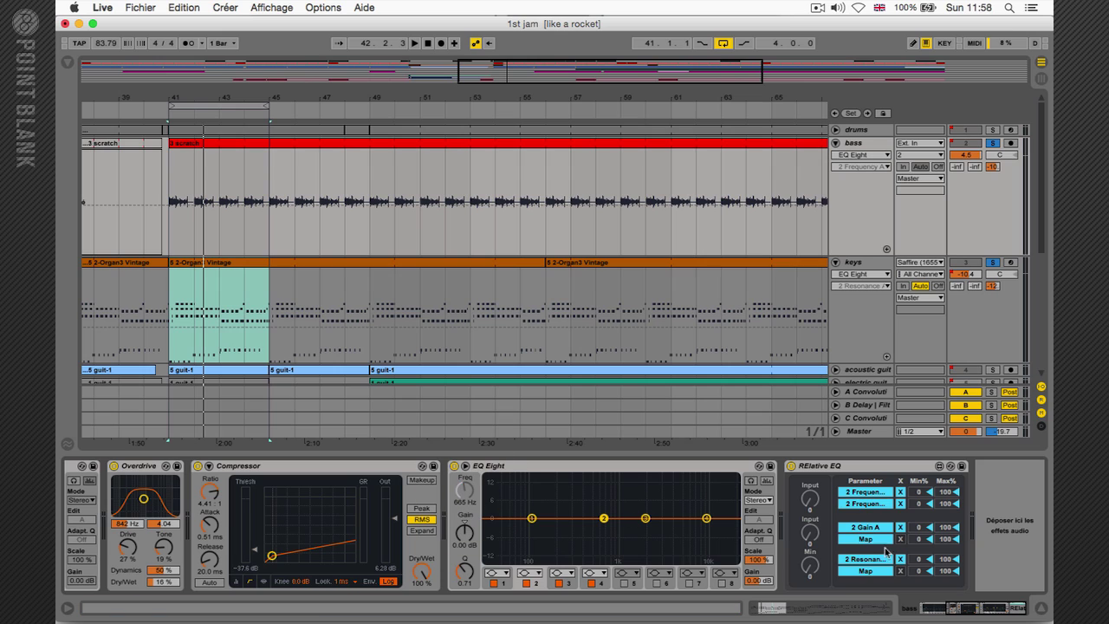
{"action": "left_click", "coordinate": [841, 539]}
{"action": "left_click", "coordinate": [465, 532]}
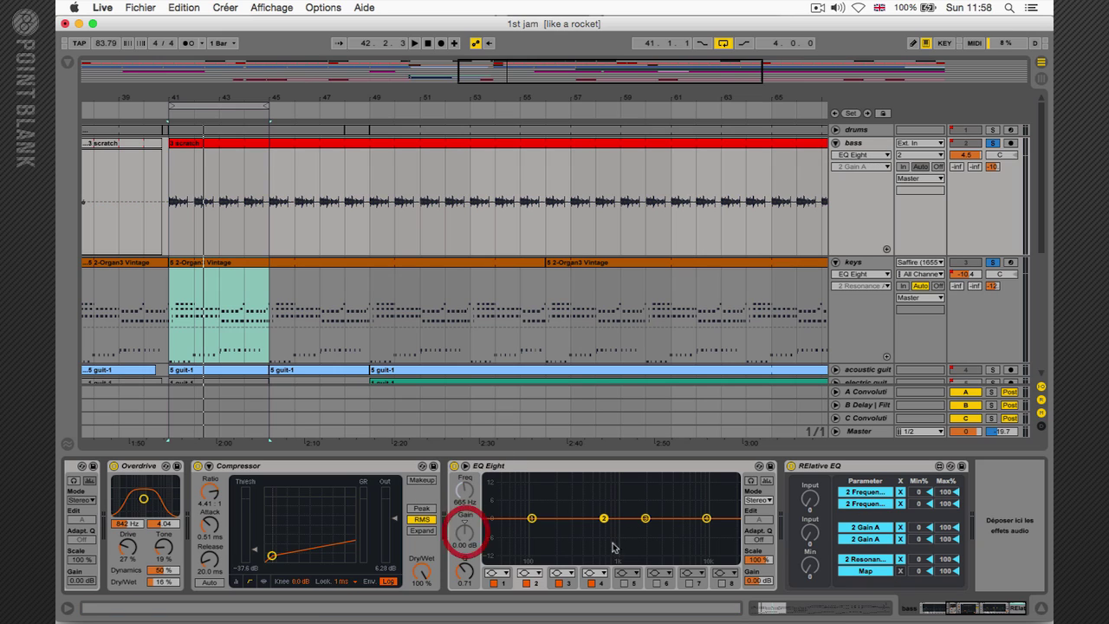
- Map the bass EQ Eight Q to the last row and invert the bass gain row (Min 100%, Max 0%)
{"action": "left_click", "coordinate": [465, 570]}
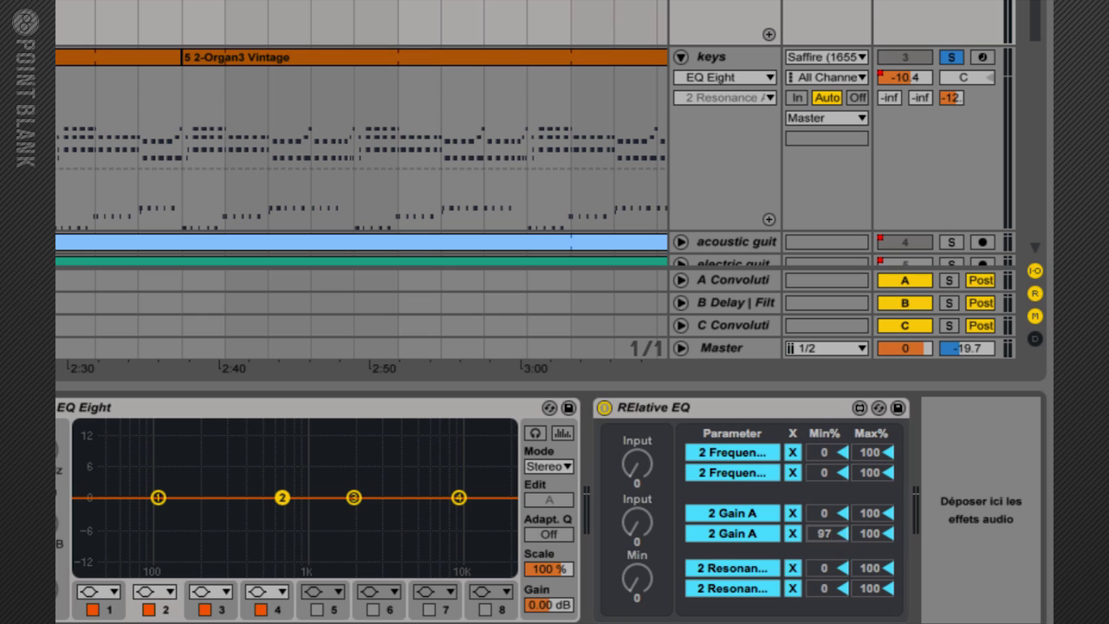
{"action": "left_click_drag", "start_coordinate": [871, 539], "coordinate": [870, 606]}
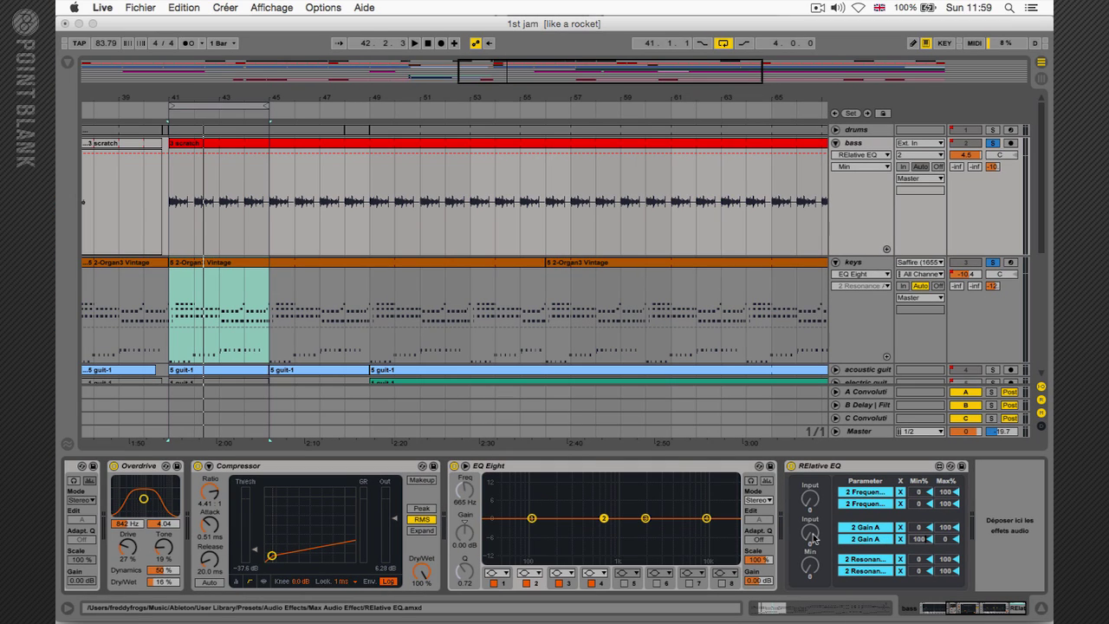
- Raise the linked gain to boost band 2, comparing the keys and bass EQ Eight curves
{"action": "left_click_drag", "start_coordinate": [812, 537], "coordinate": [812, 511]}
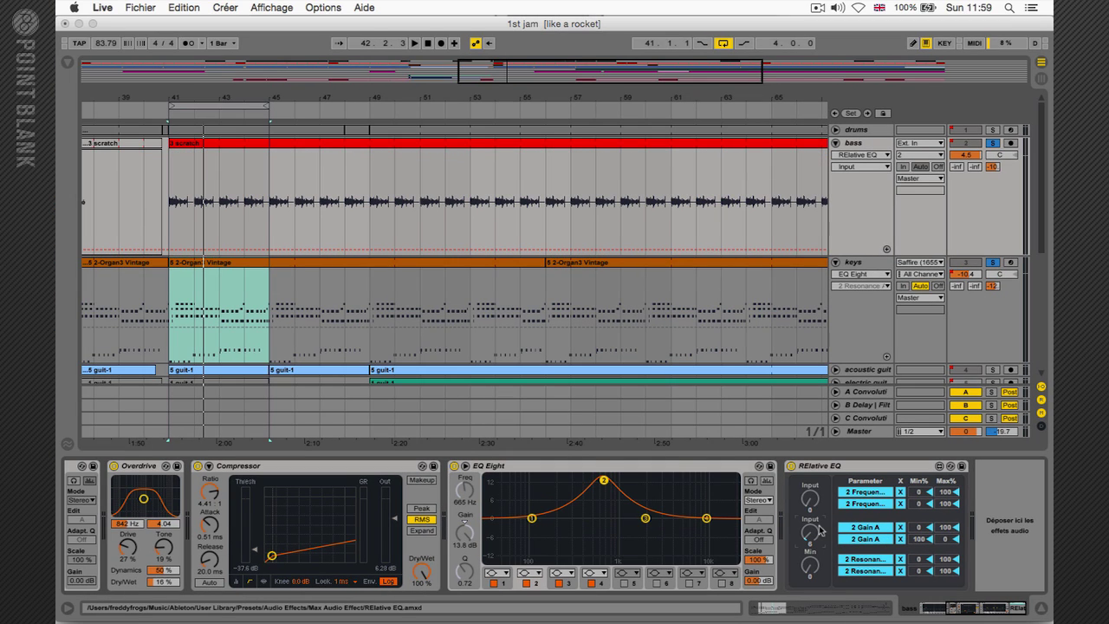
{"action": "left_click", "coordinate": [864, 269]}
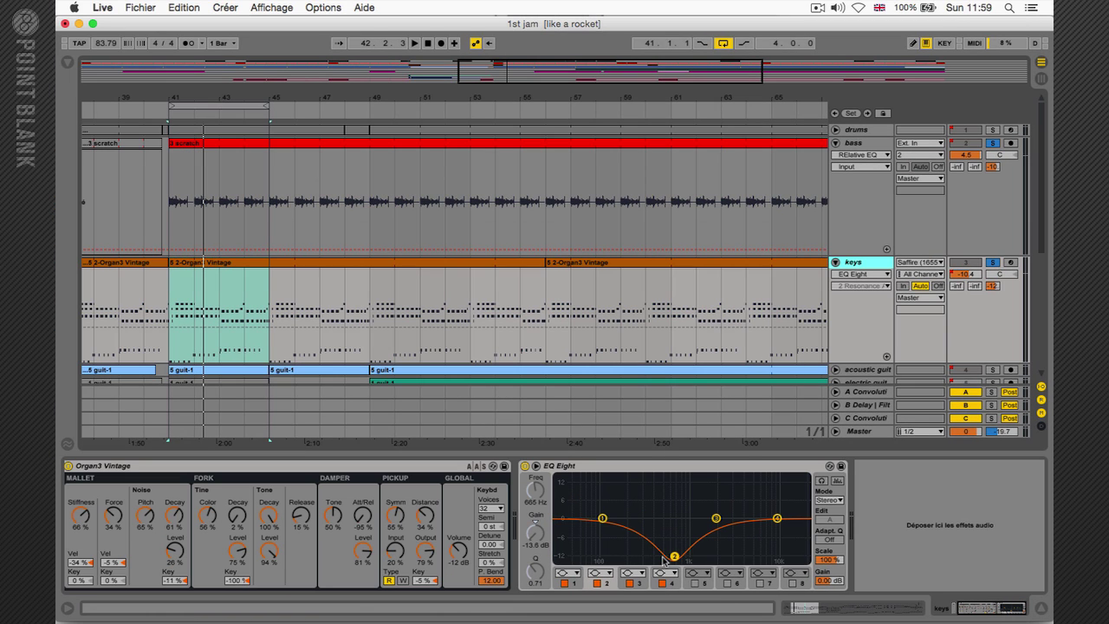
{"action": "left_click", "coordinate": [856, 146]}
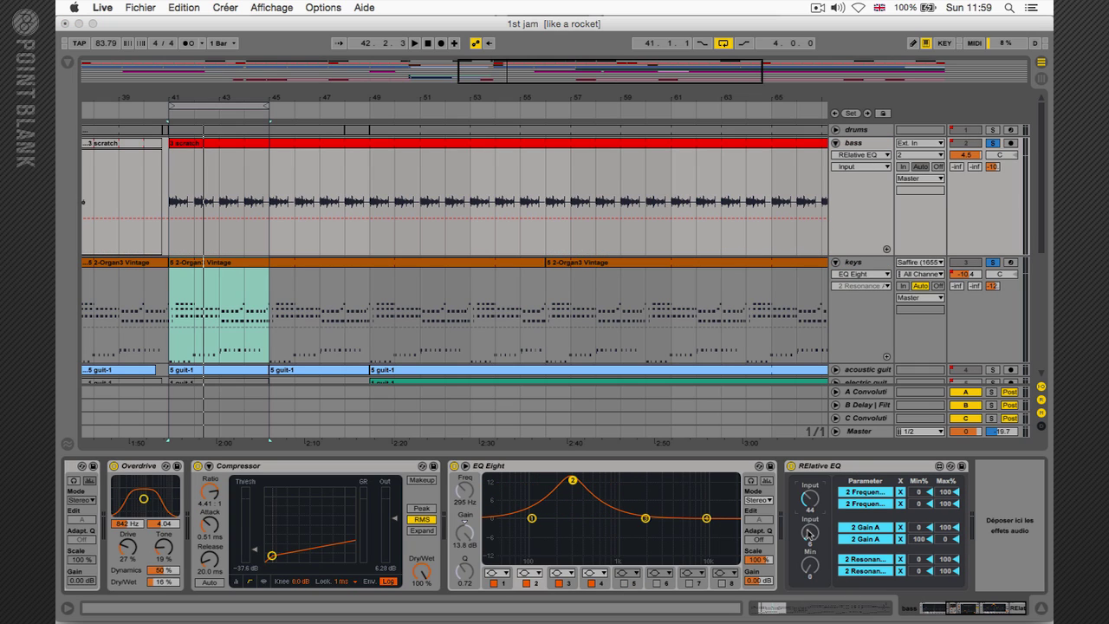
{"action": "left_click", "coordinate": [864, 263]}
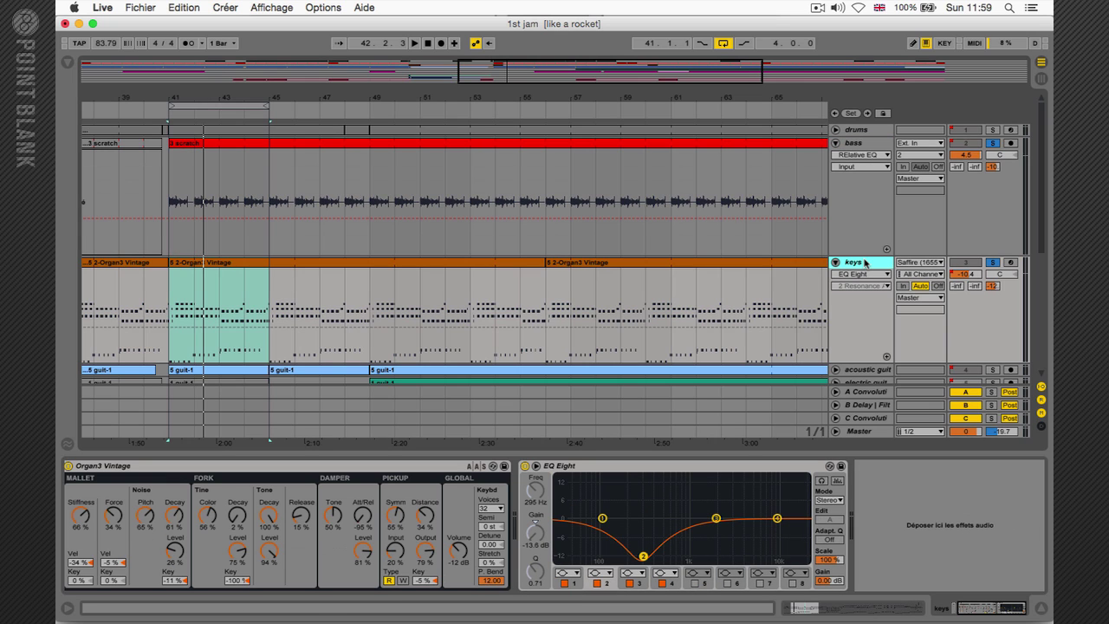
{"action": "left_click", "coordinate": [862, 192]}
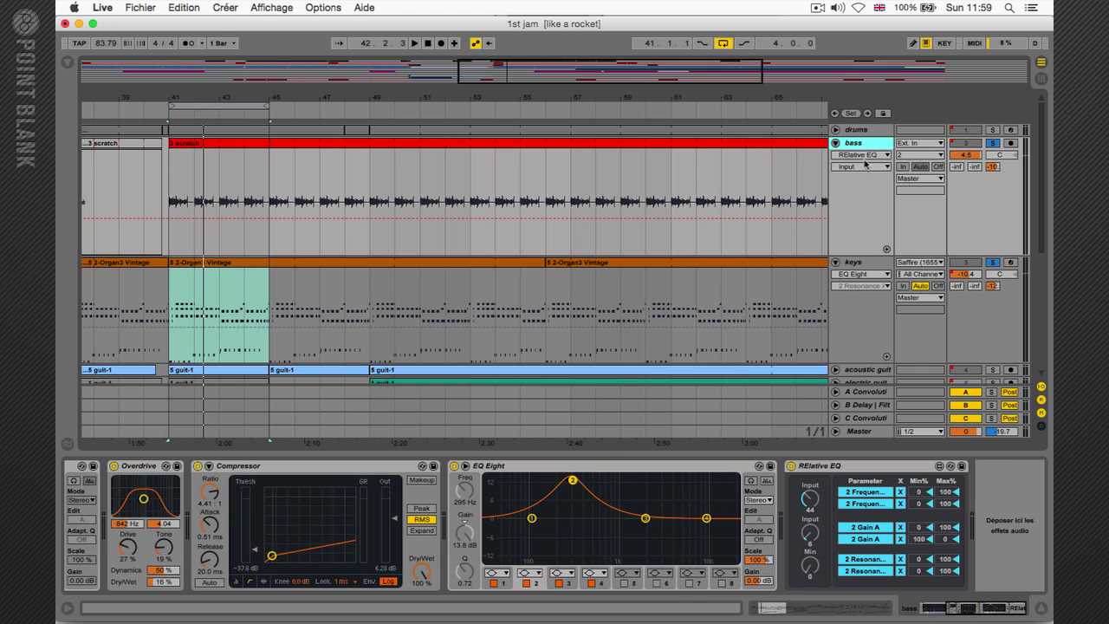
- Sweep the linked frequency to 13.1 kHz, compare the keys EQ, then set Q 2.33 and 974 Hz
{"action": "left_click_drag", "start_coordinate": [815, 513], "coordinate": [840, 354]}
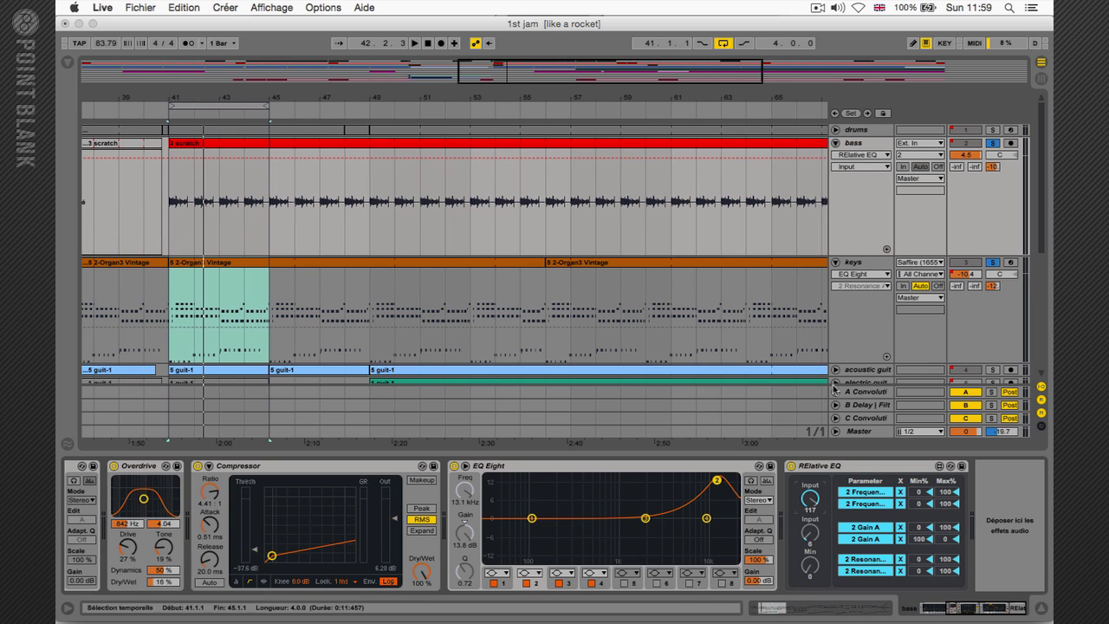
{"action": "left_click", "coordinate": [862, 262]}
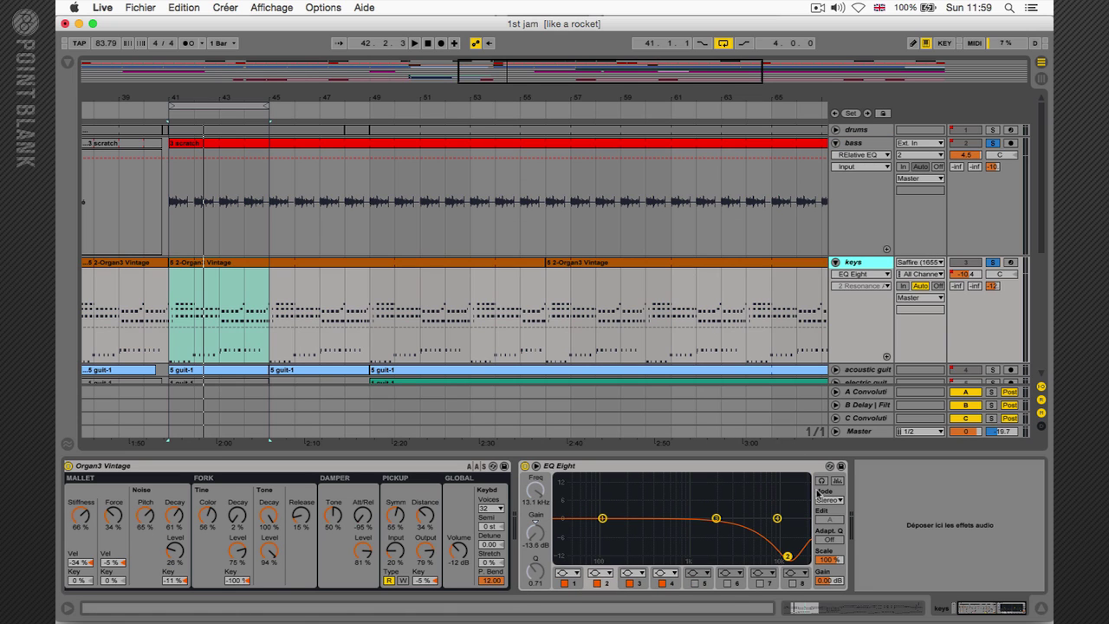
{"action": "left_click", "coordinate": [855, 143]}
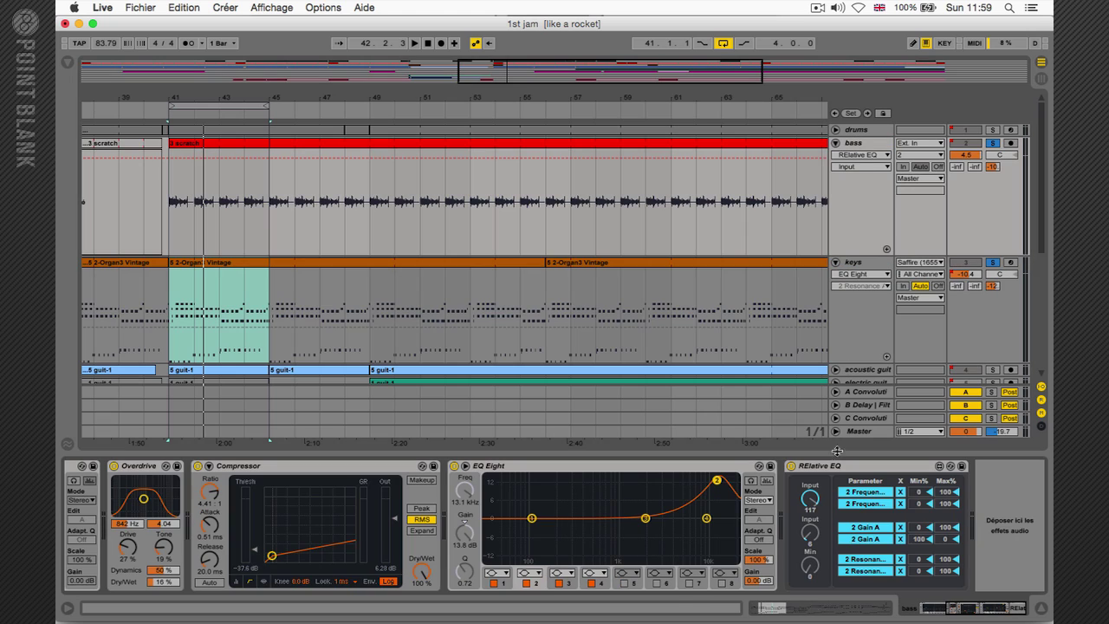
{"action": "mouse_move", "coordinate": [806, 579]}
{"action": "left_mouse_down"}
{"action": "mouse_move", "coordinate": [807, 563]}
{"action": "mouse_move", "coordinate": [807, 579]}
{"action": "left_mouse_up"}
{"action": "mouse_move", "coordinate": [810, 513]}
{"action": "left_mouse_down"}
{"action": "mouse_move", "coordinate": [811, 532]}
{"action": "mouse_move", "coordinate": [810, 520]}
{"action": "left_mouse_up"}
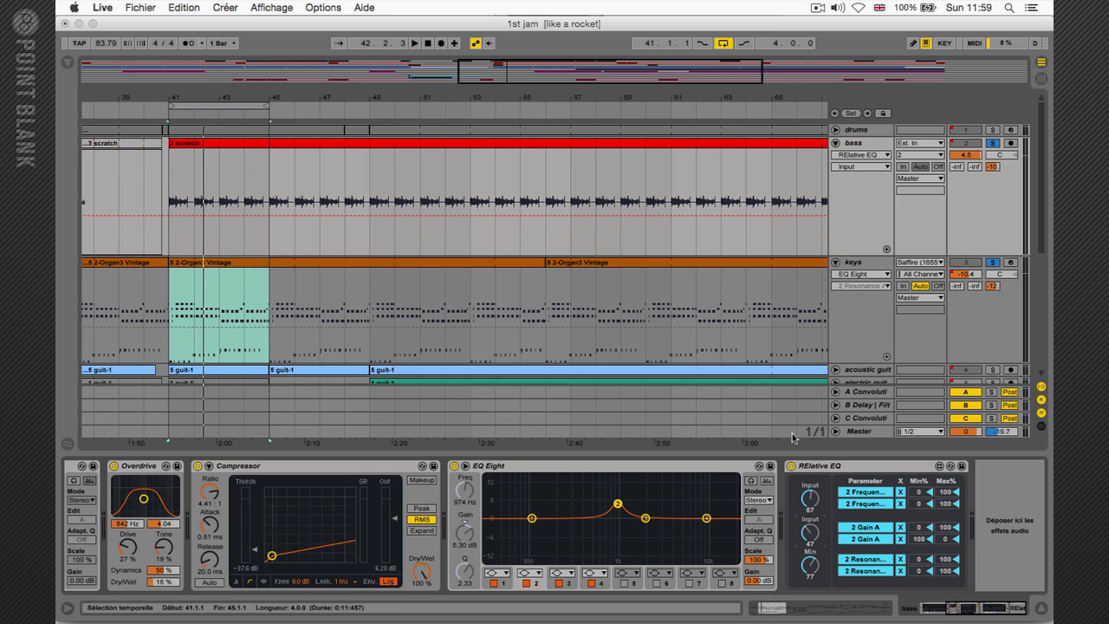
- Trim bass band 2 to -4.61 dB at 1.14 kHz, play to compare keys, then unsolo both tracks
{"action": "left_click_drag", "start_coordinate": [814, 535], "coordinate": [810, 523]}
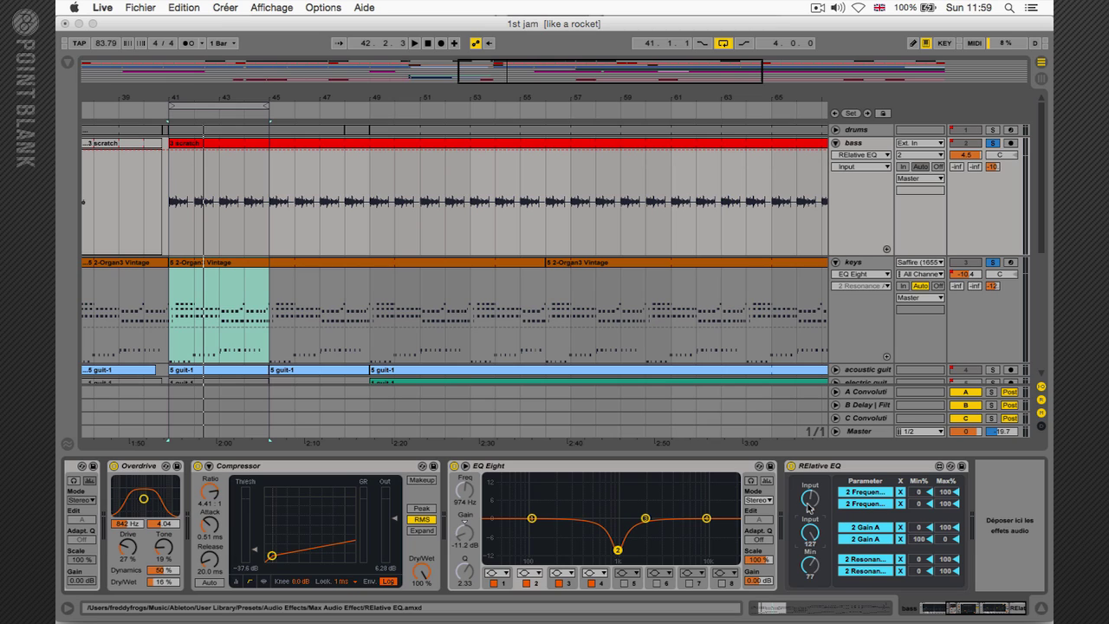
{"action": "key", "text": "space"}
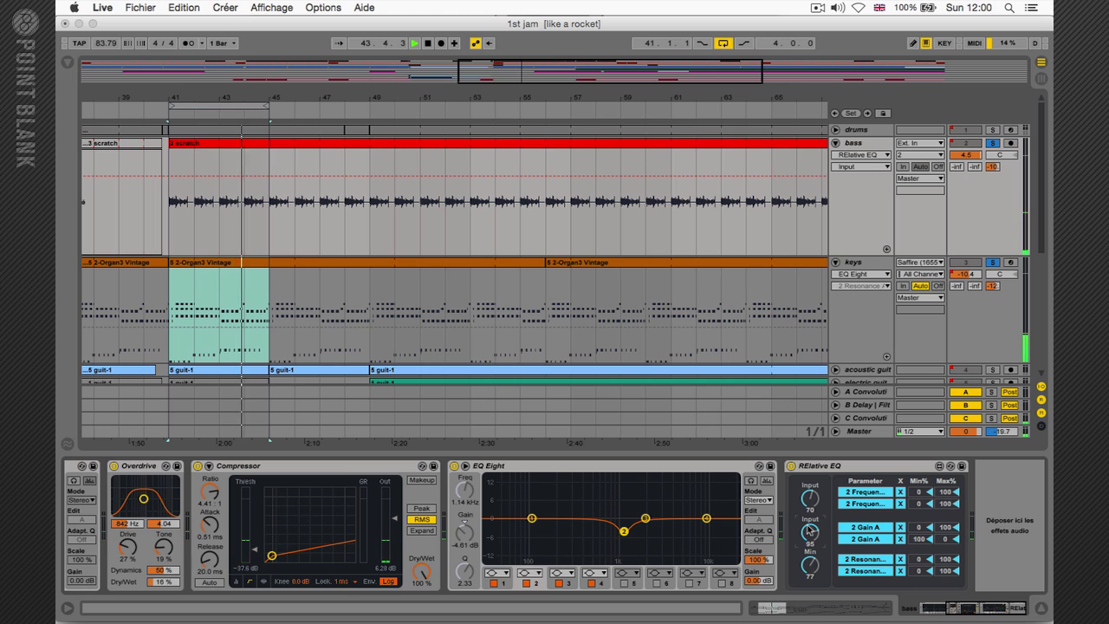
{"action": "left_click", "coordinate": [862, 261]}
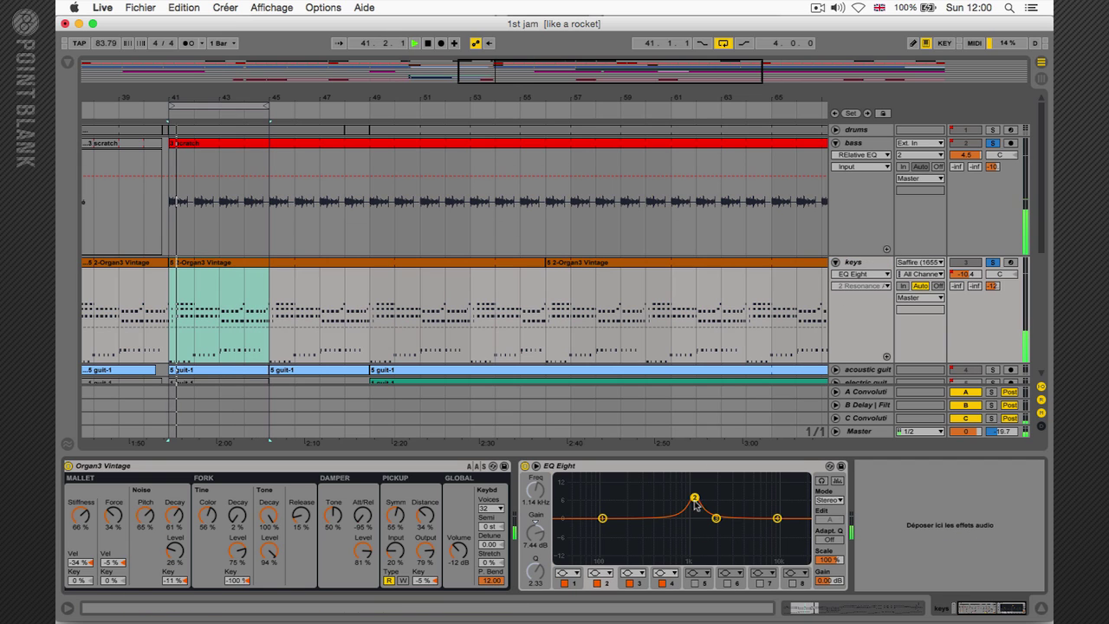
{"action": "left_click", "coordinate": [865, 144]}
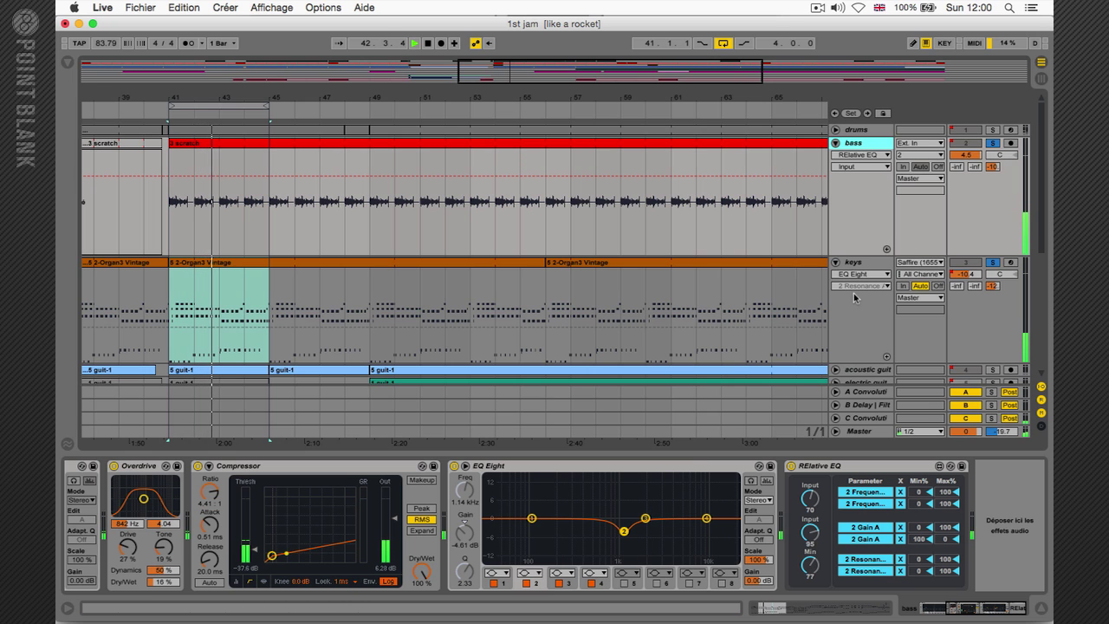
{"action": "left_click", "coordinate": [992, 263]}
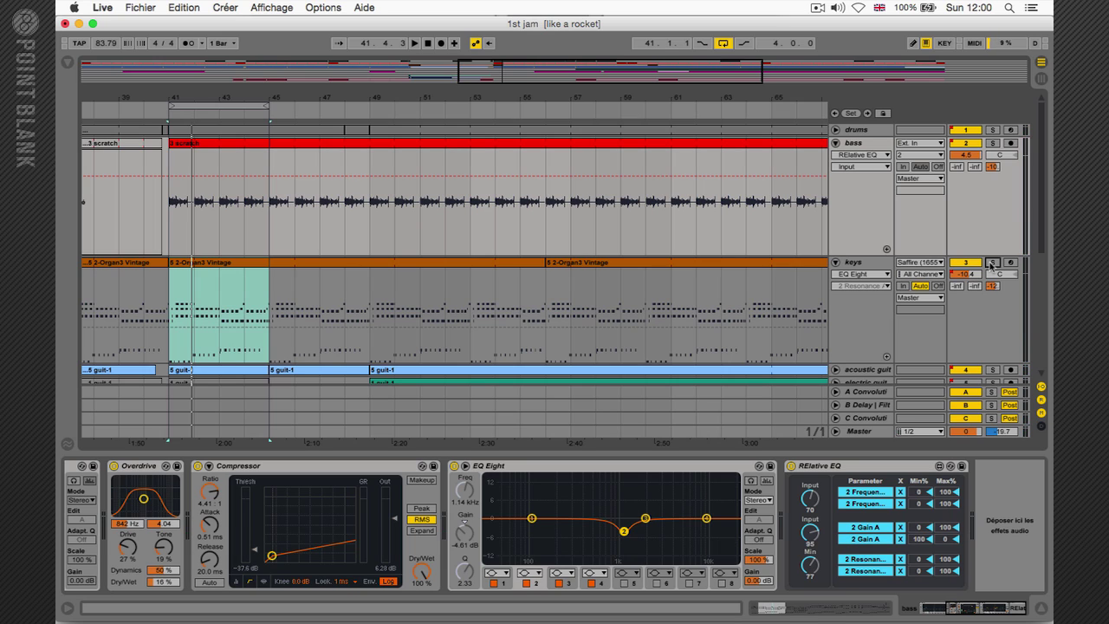
- Fold the keys and bass track lanes so the vox and sax tracks come into view
{"action": "left_click", "coordinate": [834, 263]}
{"action": "left_click", "coordinate": [836, 143]}
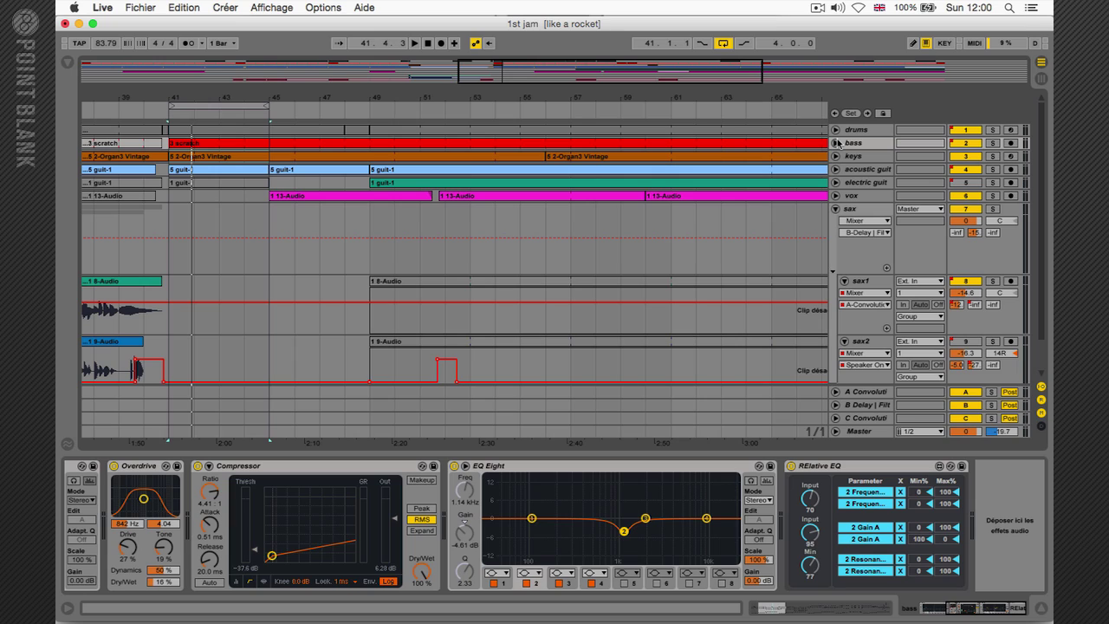